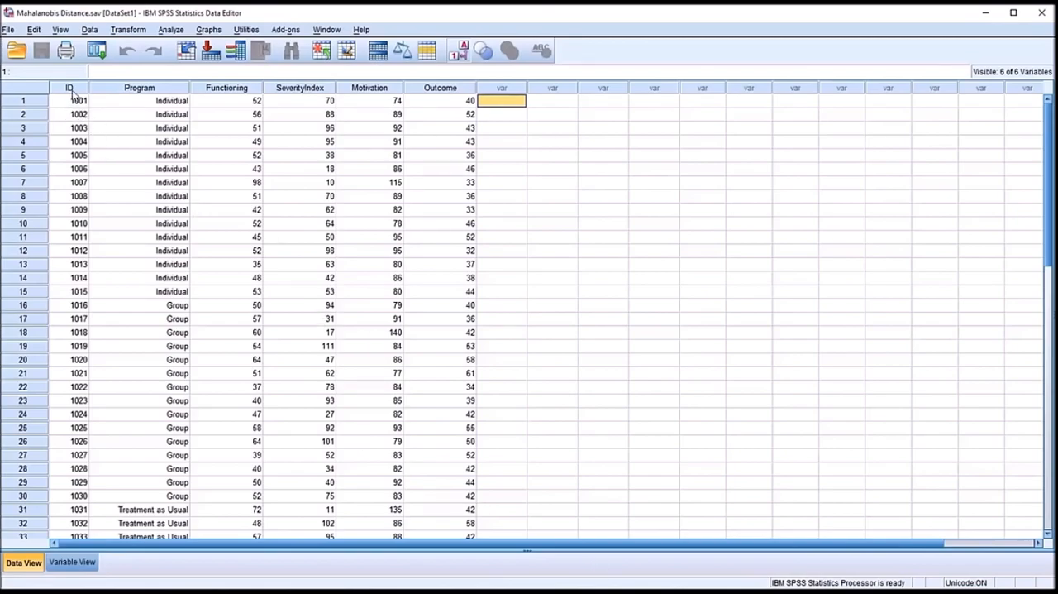
- Review the dataset's columns one by one: ID, Program, Functioning, SeverityIndex, Motivation and Outcome
left_click(70, 88)
left_click(130, 91)
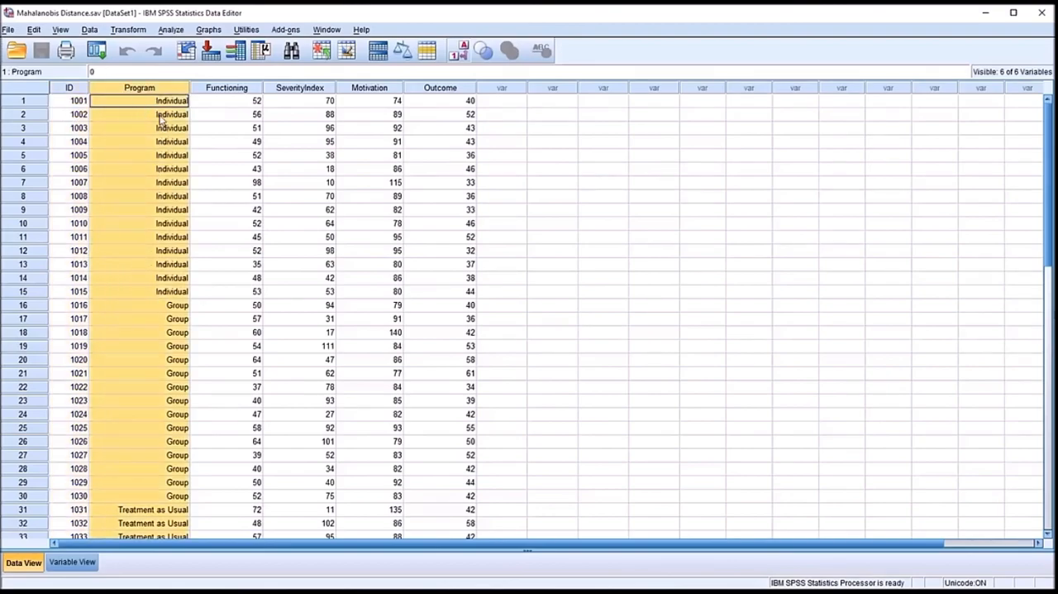
left_click(224, 92)
left_click(277, 90)
left_click(357, 91)
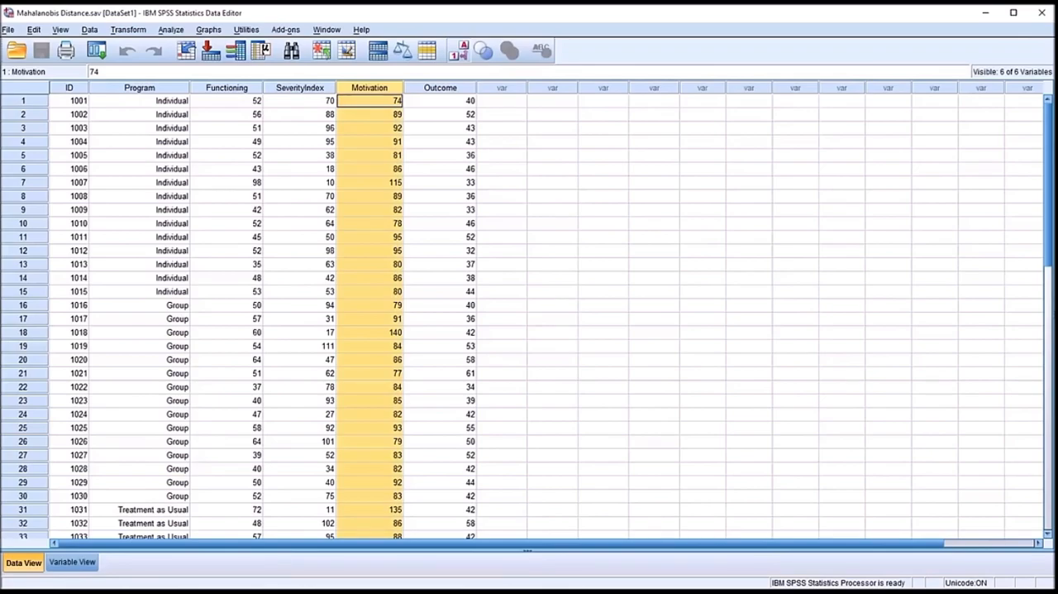
left_click(449, 91)
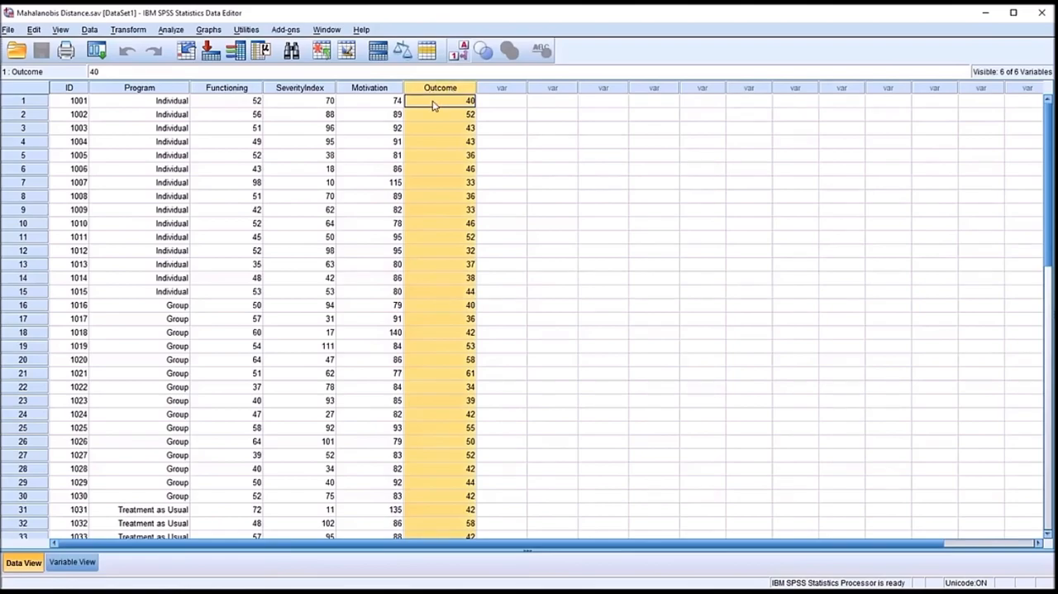
left_click(434, 105)
left_click(480, 103)
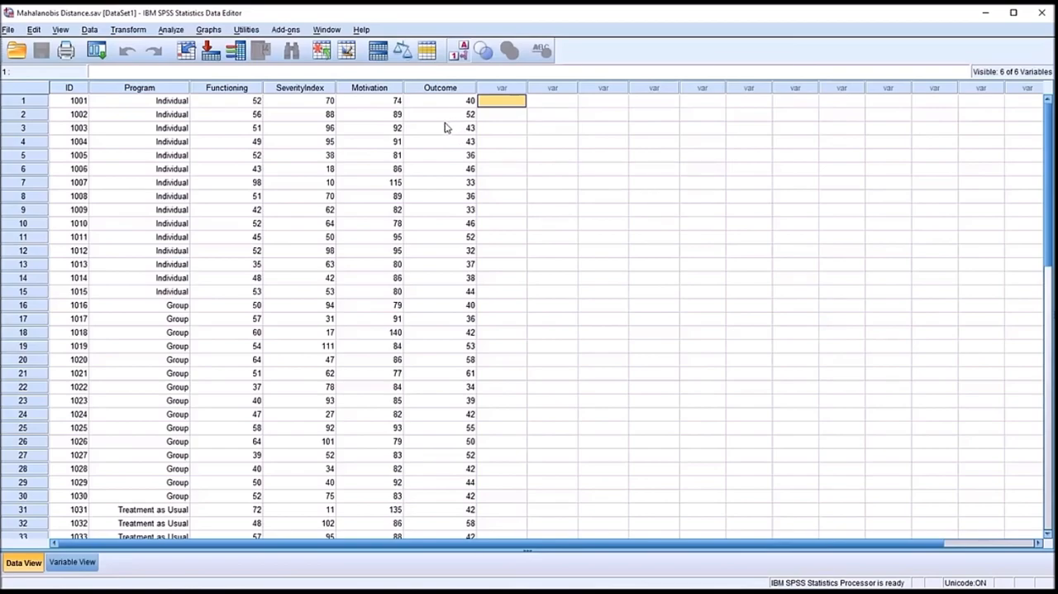
- Examine the three predictor columns Functioning, SeverityIndex and Motivation
left_click(227, 93)
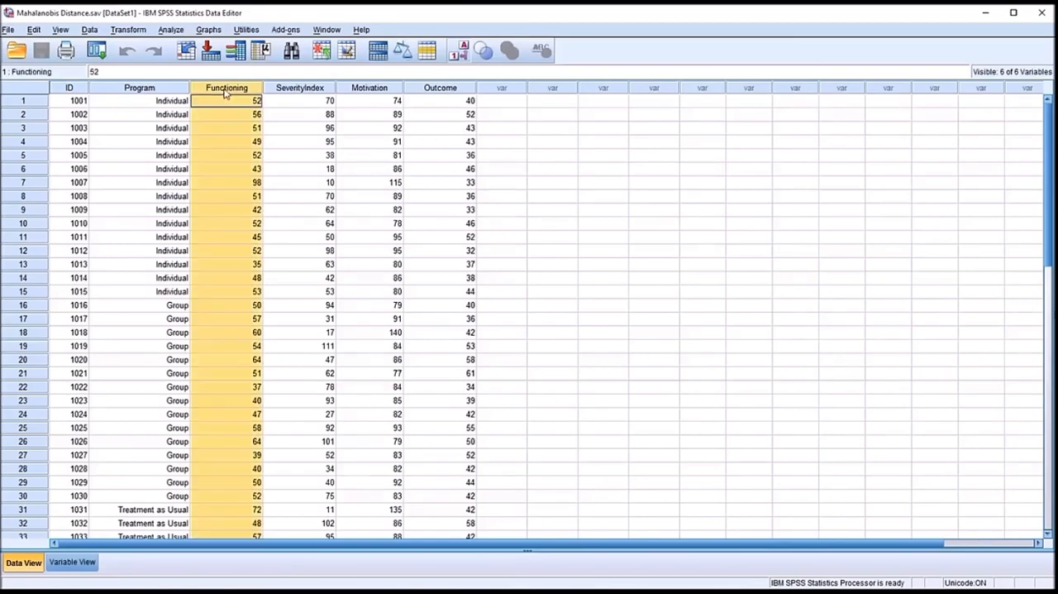
left_click(288, 91)
left_click(347, 92)
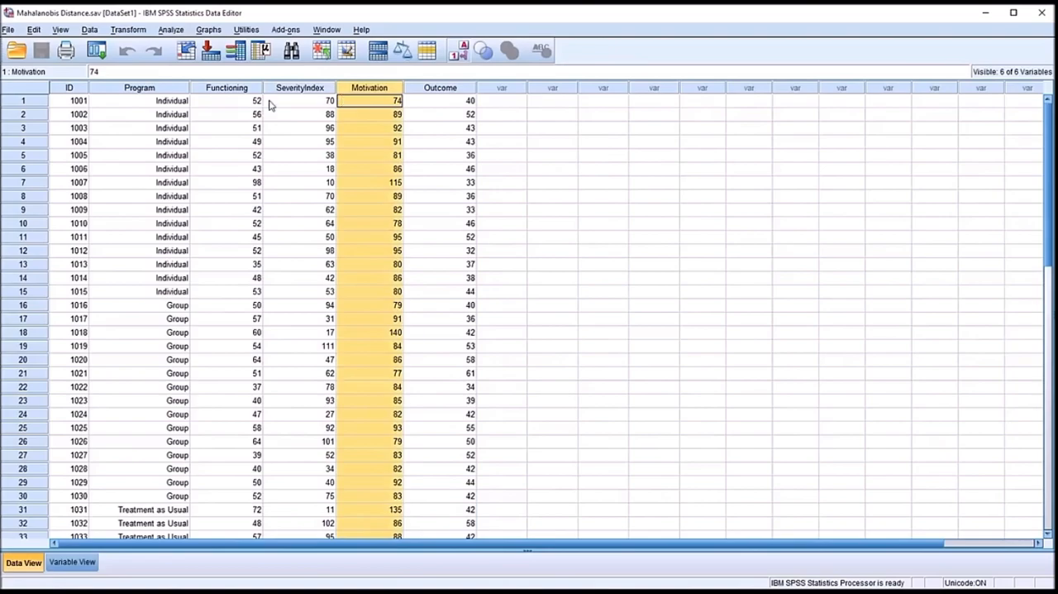
left_click(231, 91)
left_click(302, 89)
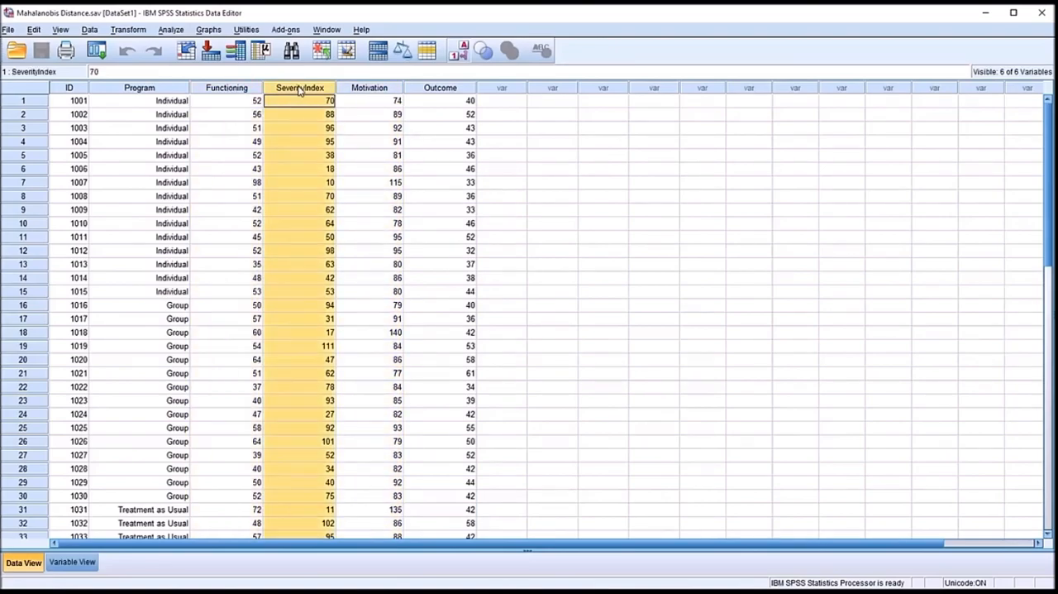
left_click(365, 91)
left_click(361, 103)
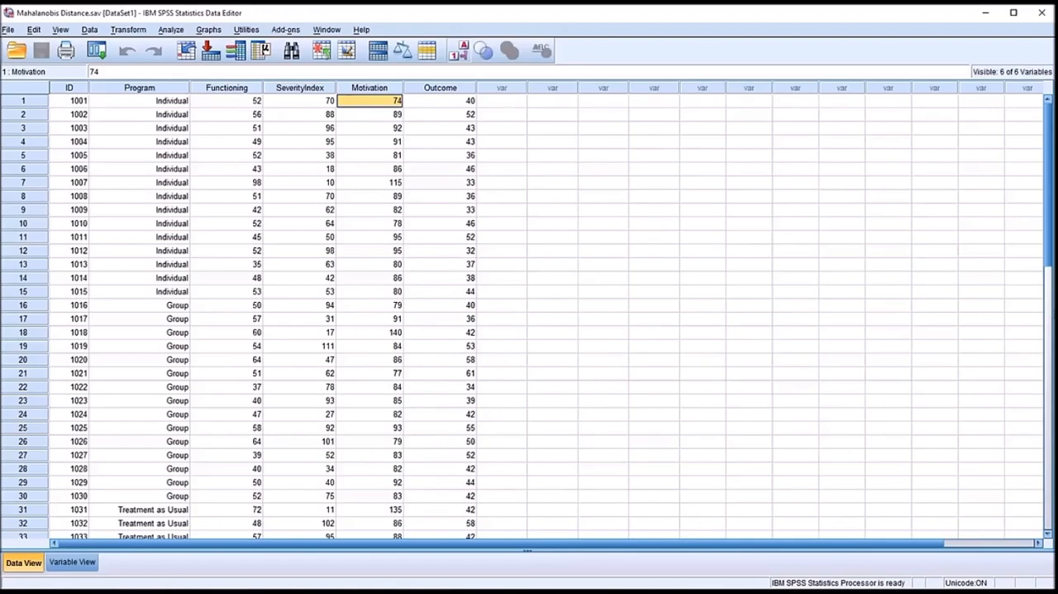
- Compare the Functioning, SeverityIndex and Motivation scores of the first two cases and look over those three columns
left_click(238, 105)
left_click(298, 100)
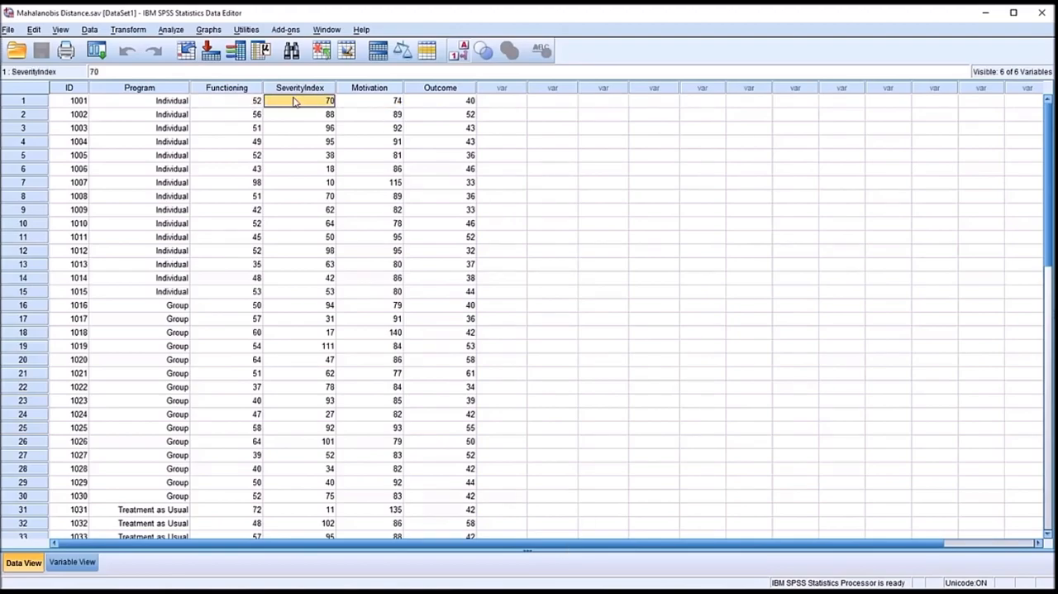
left_click(354, 103)
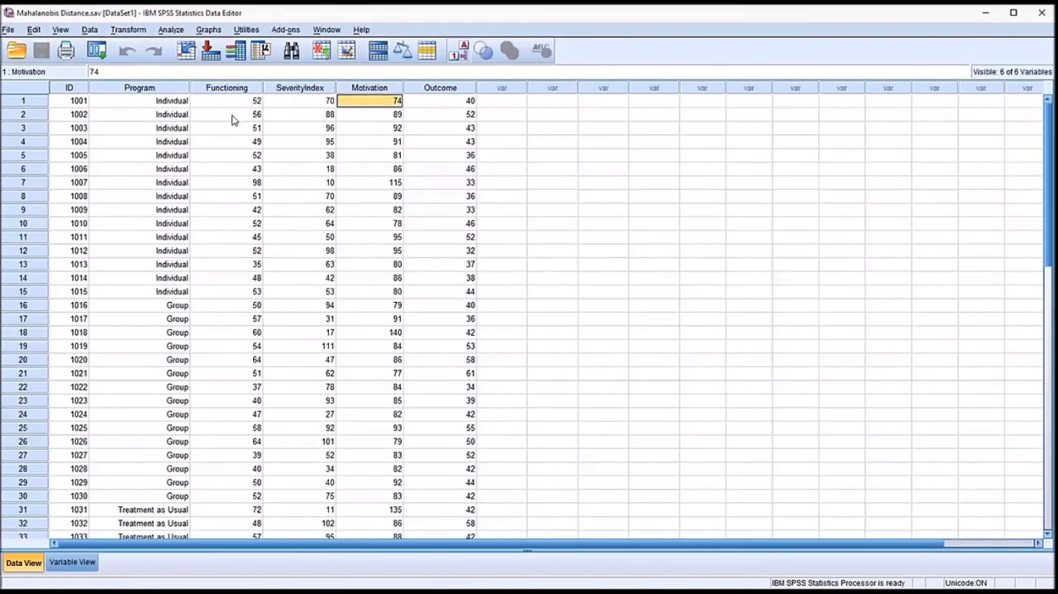
left_click(235, 118)
left_click(291, 118)
left_click(350, 115)
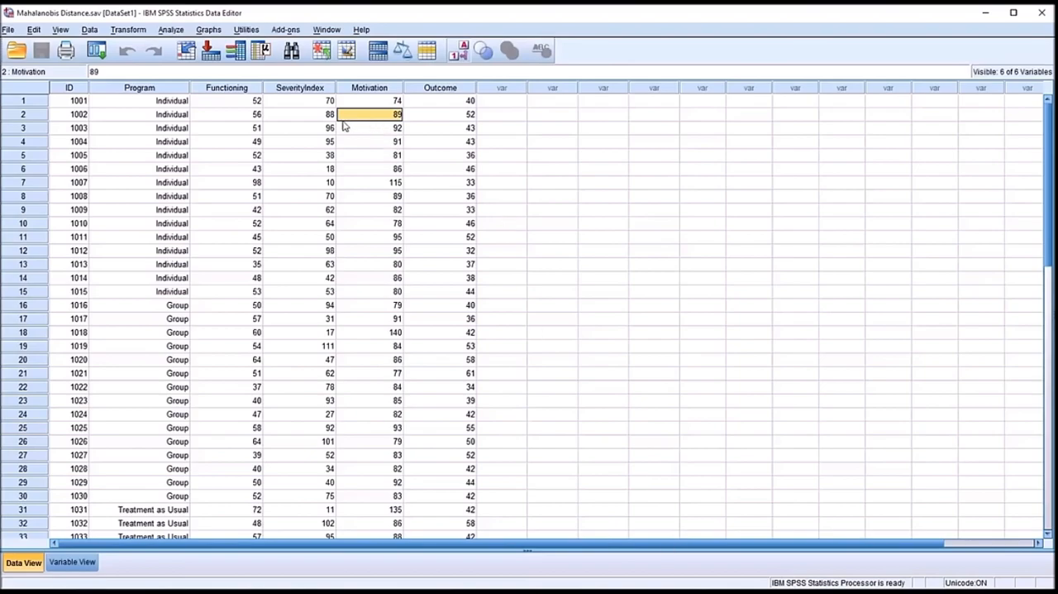
left_click(499, 102)
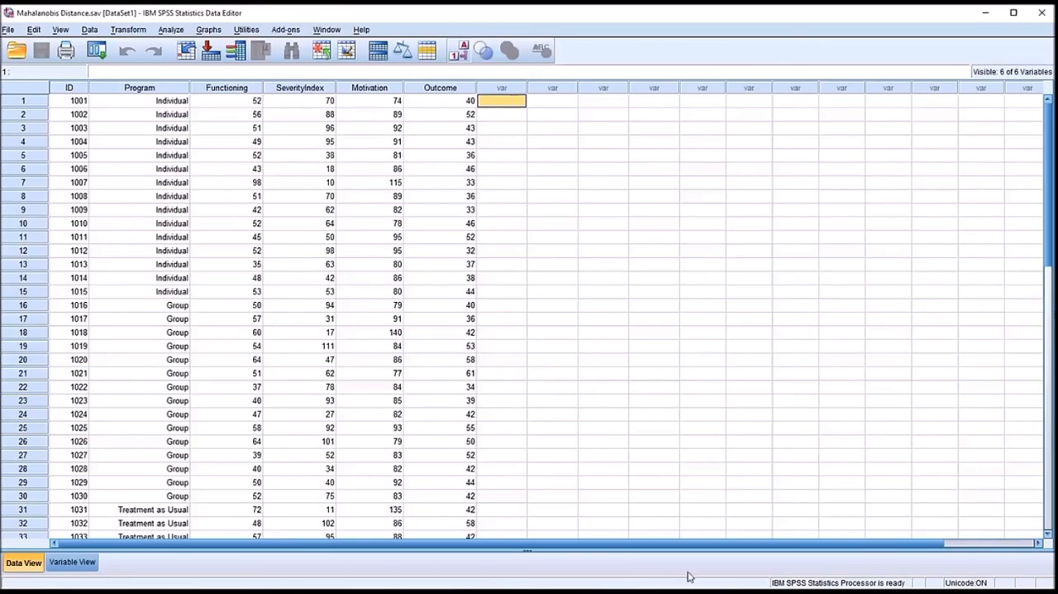
left_click(253, 94)
left_click(287, 89)
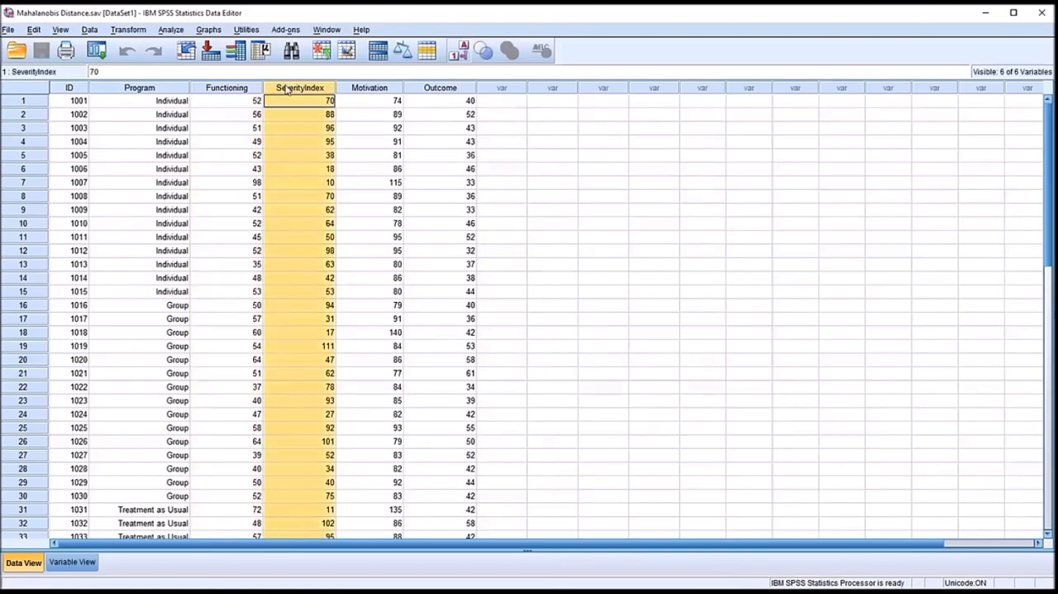
left_click(355, 93)
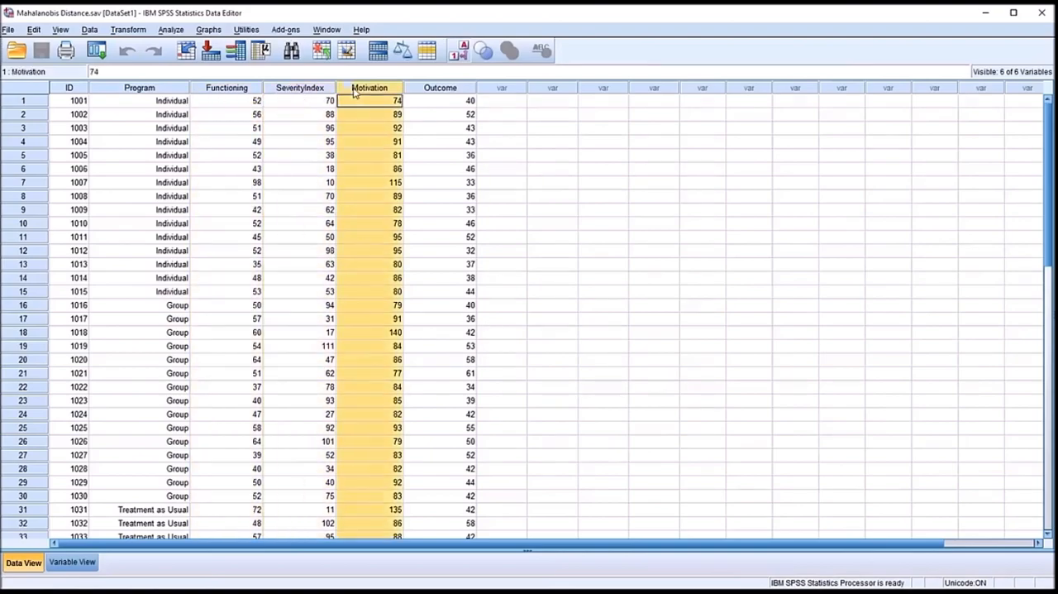
left_click(483, 103)
- Set up a linear regression with Outcome as the dependent variable and Functioning, Severity and Motivation as independents
left_click(168, 31)
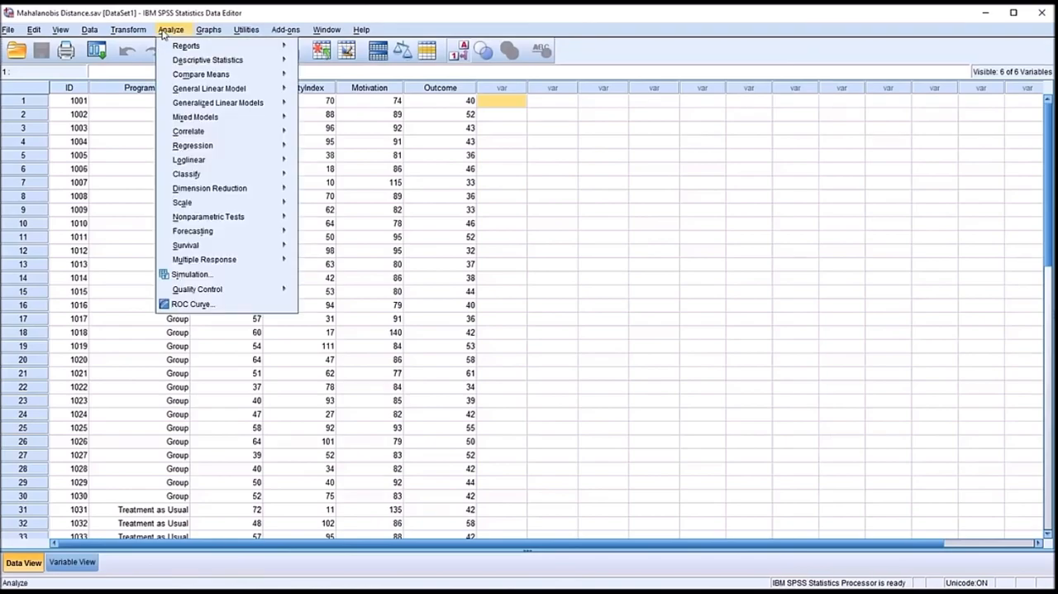
mouse_move(204, 149)
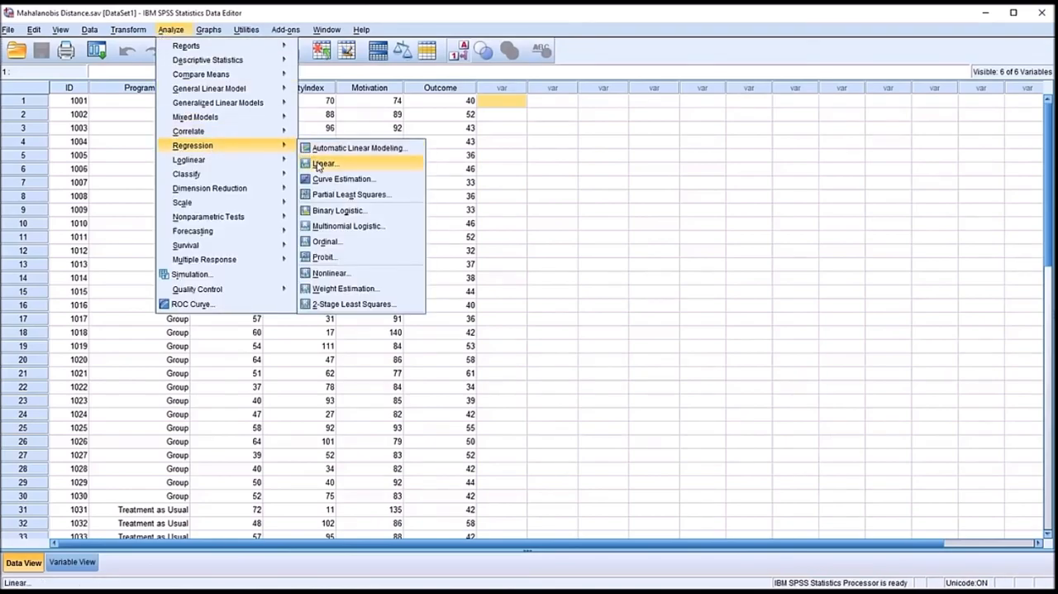
left_click(347, 168)
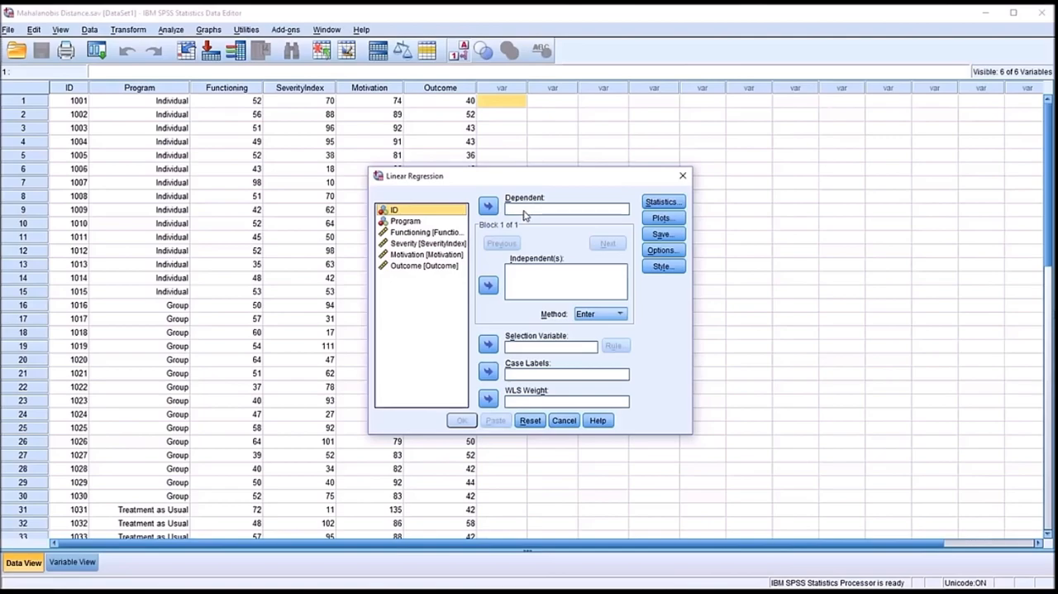
left_click(411, 267)
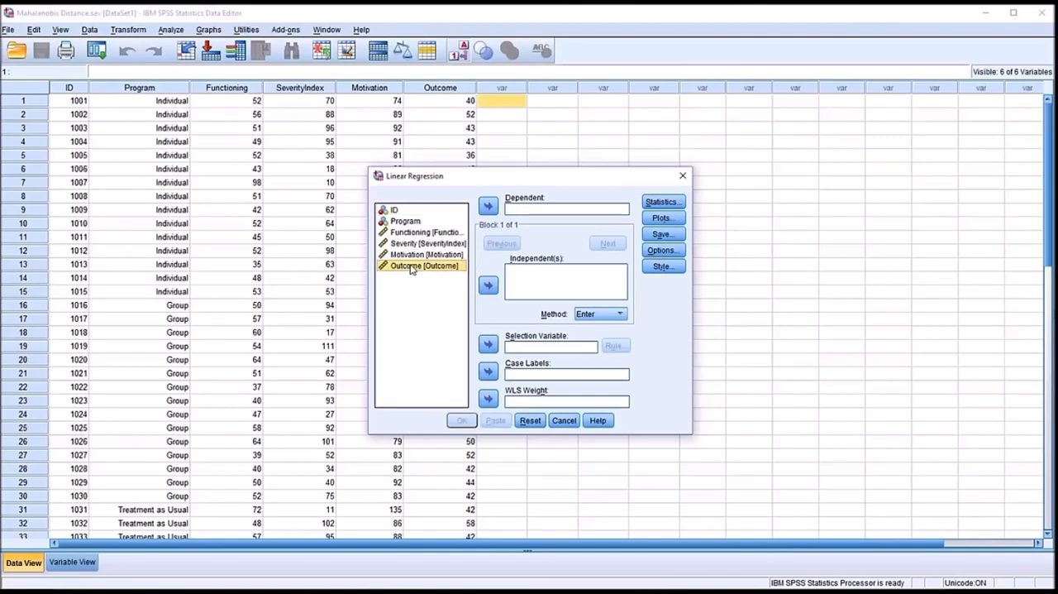
left_click(488, 205)
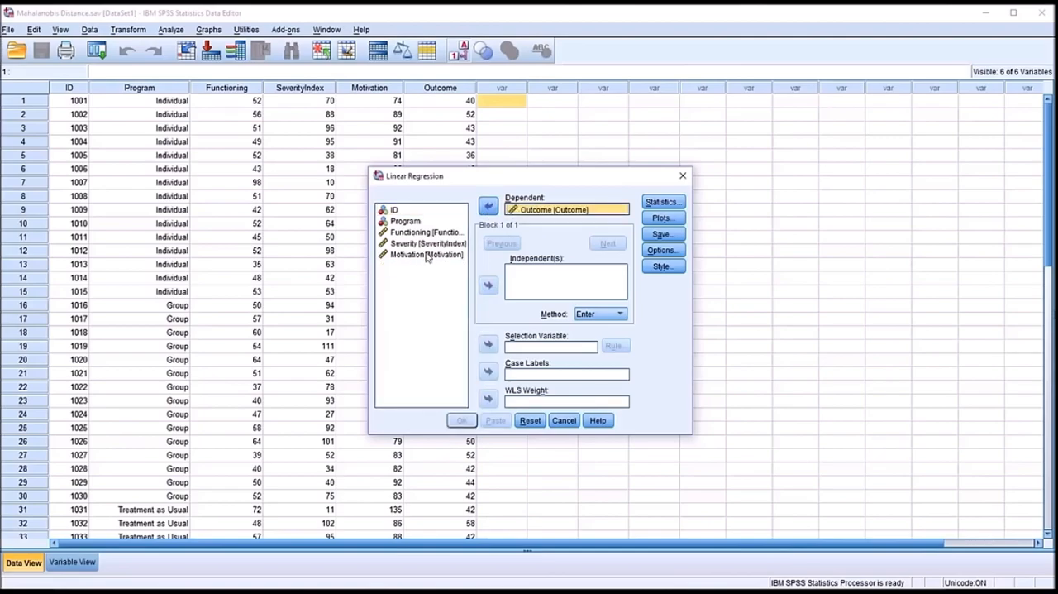
left_click(413, 234)
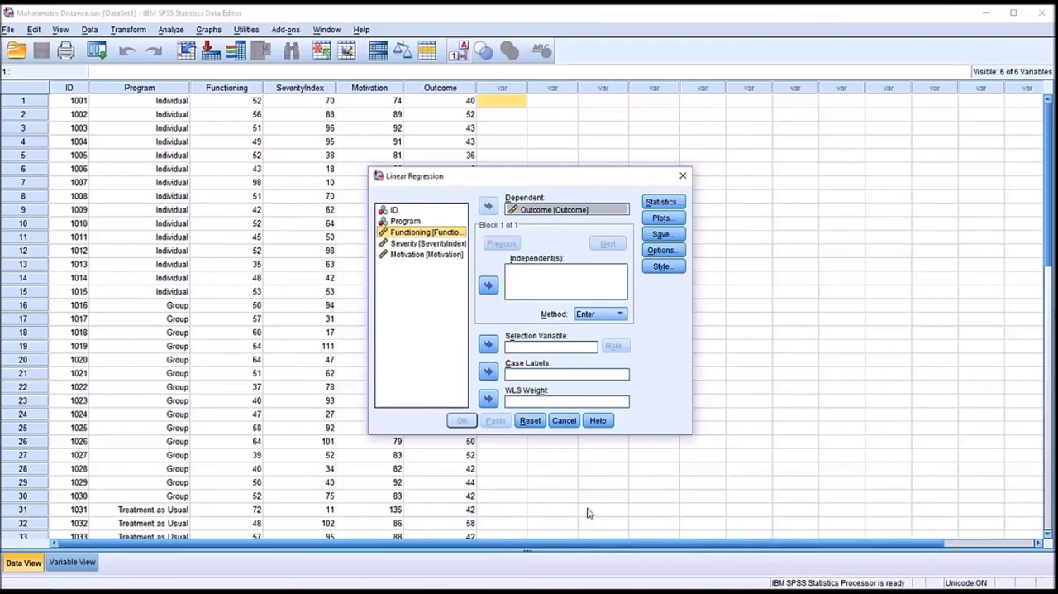
left_click_drag(420, 235, 413, 257)
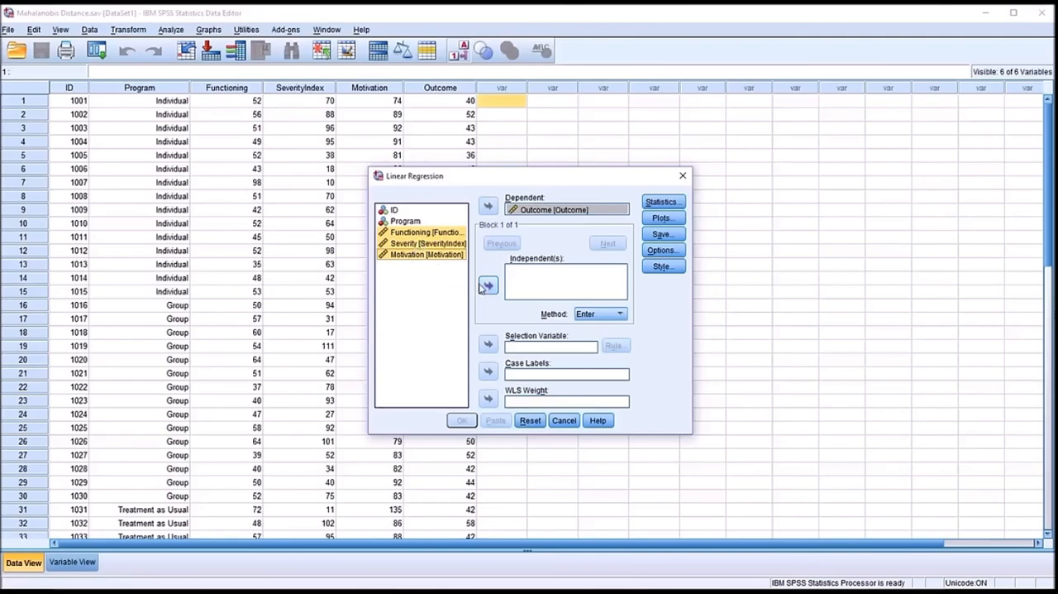
left_click(488, 284)
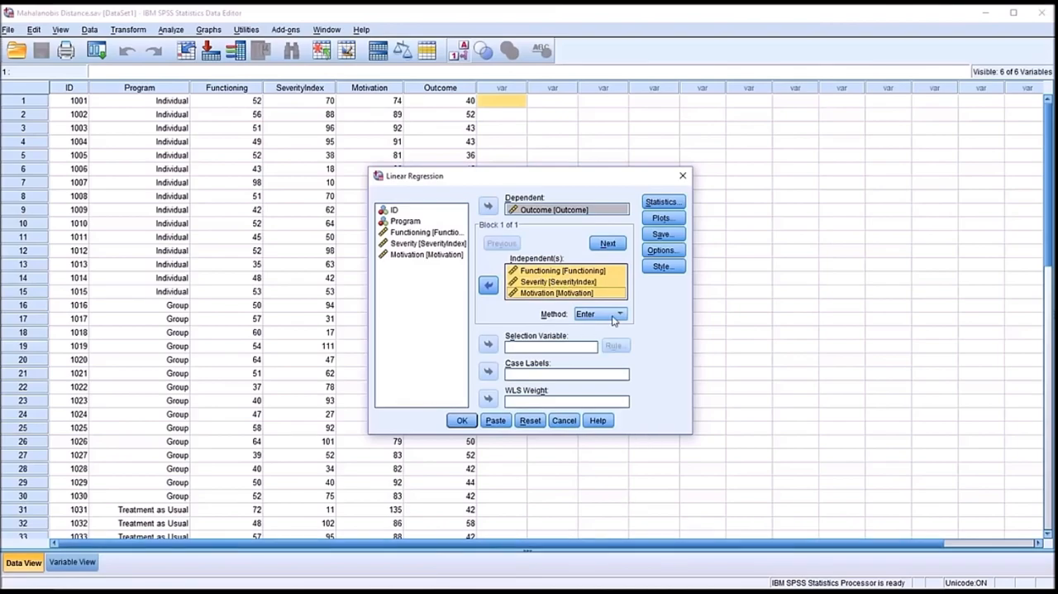
- Check the regression's Statistics and Plots settings and leave them at their defaults
left_click(664, 202)
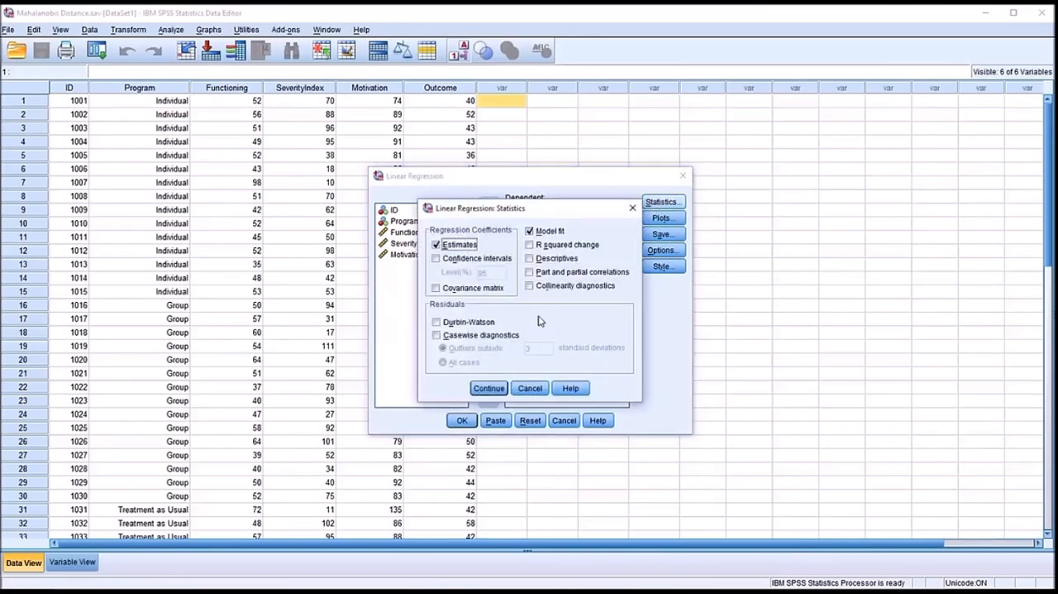
left_click(483, 390)
left_click(661, 218)
left_click(489, 385)
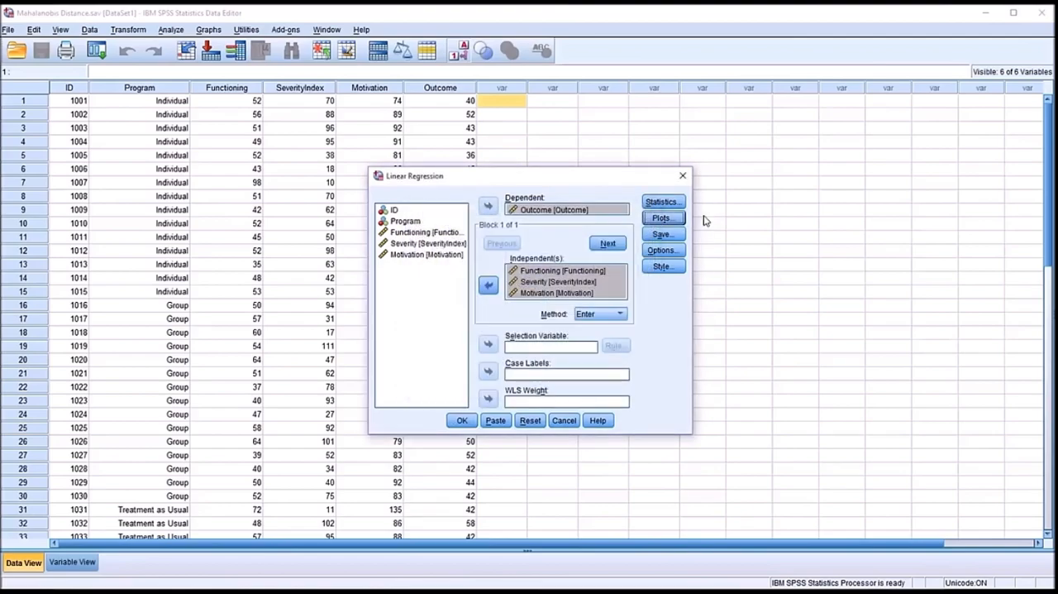
- Have the regression save Mahalanobis distances as a new variable
left_click(662, 236)
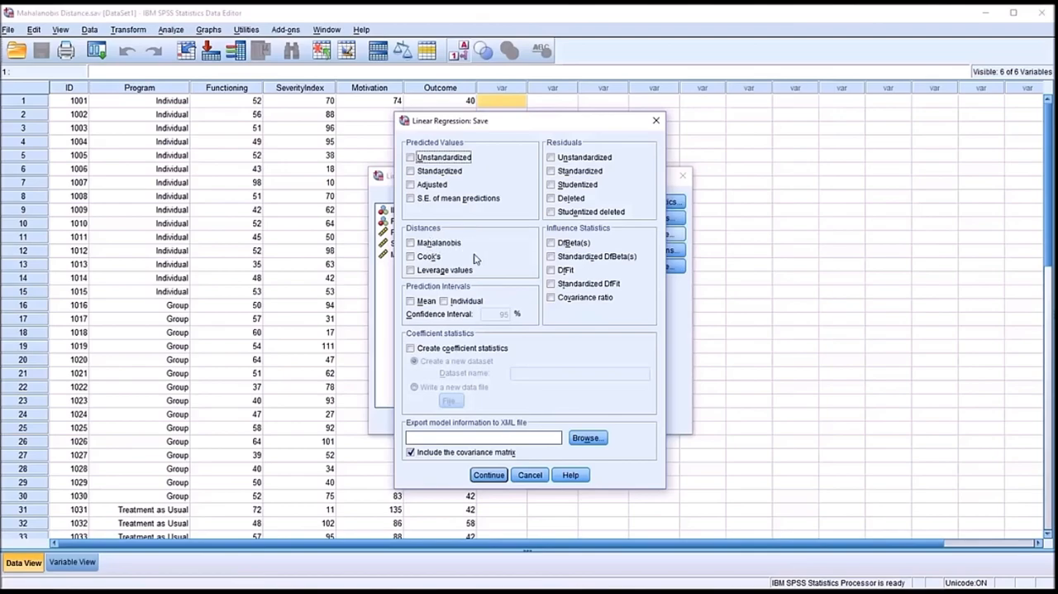
left_click(411, 244)
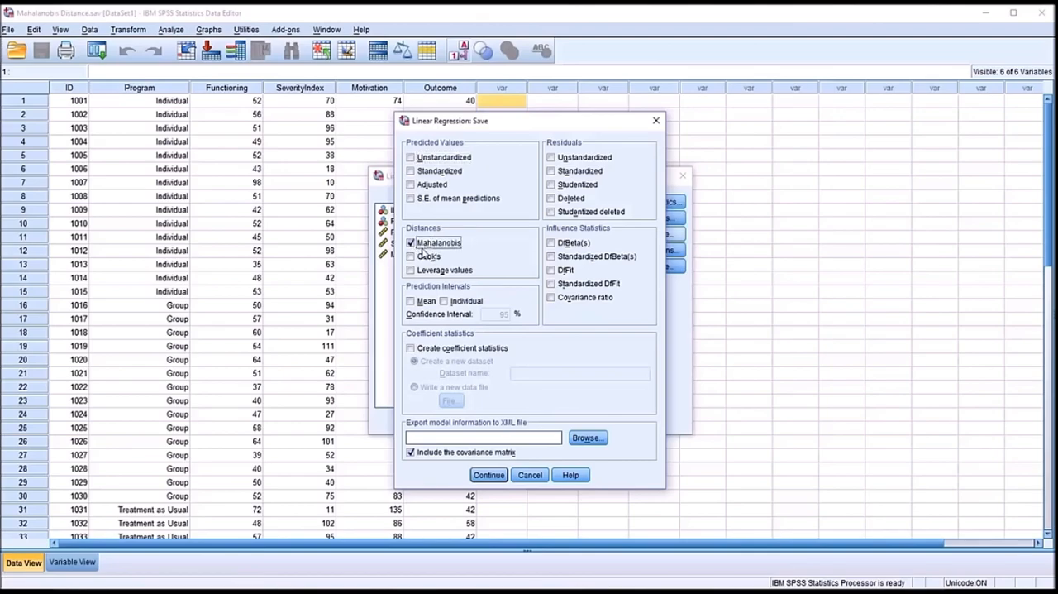
left_click(488, 475)
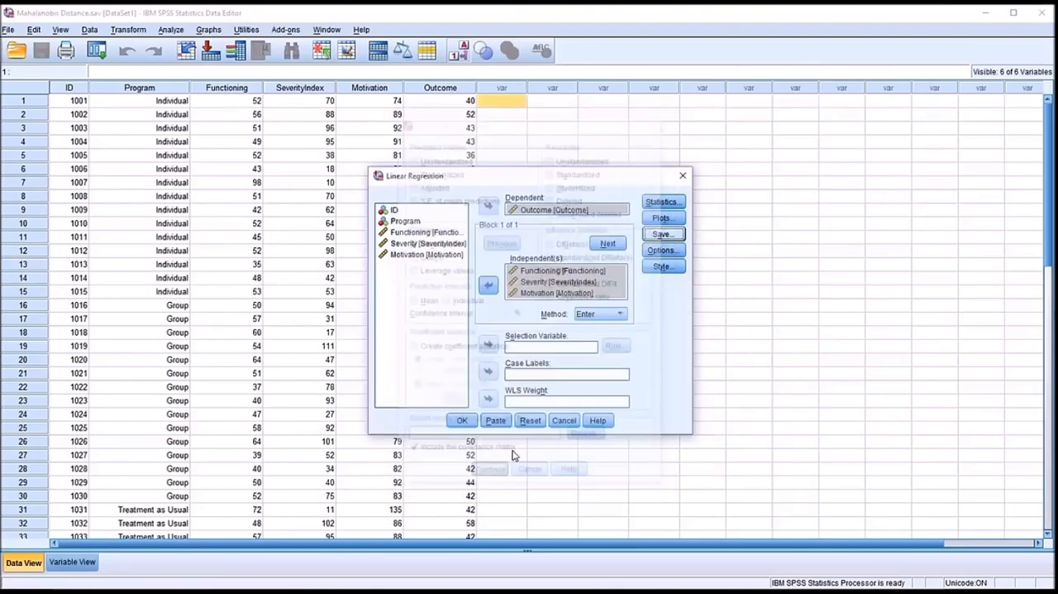
- Keep the default regression options and run the linear regression
left_click(648, 251)
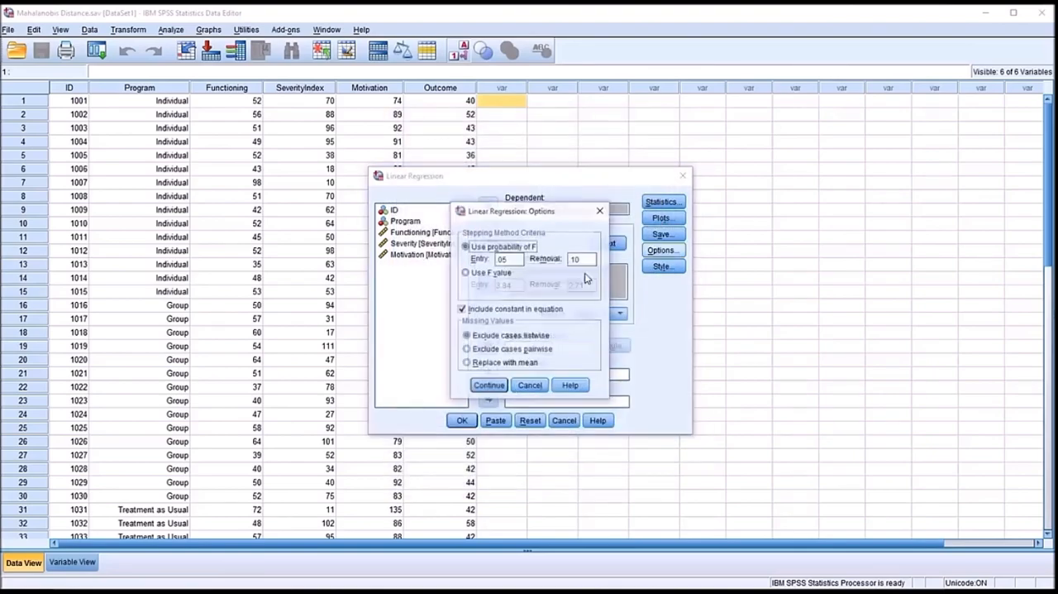
left_click(488, 385)
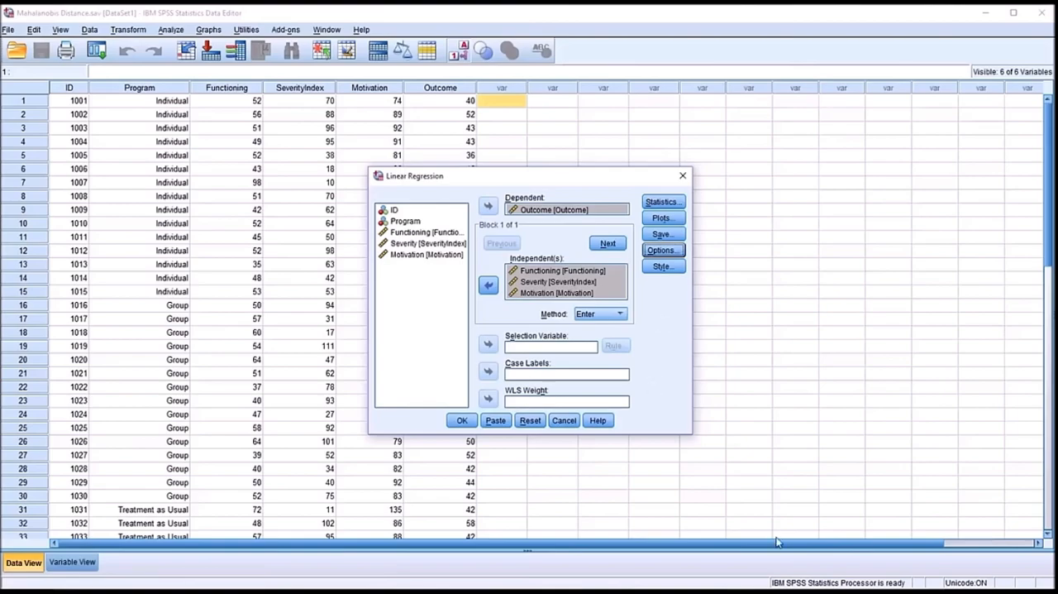
left_click(462, 420)
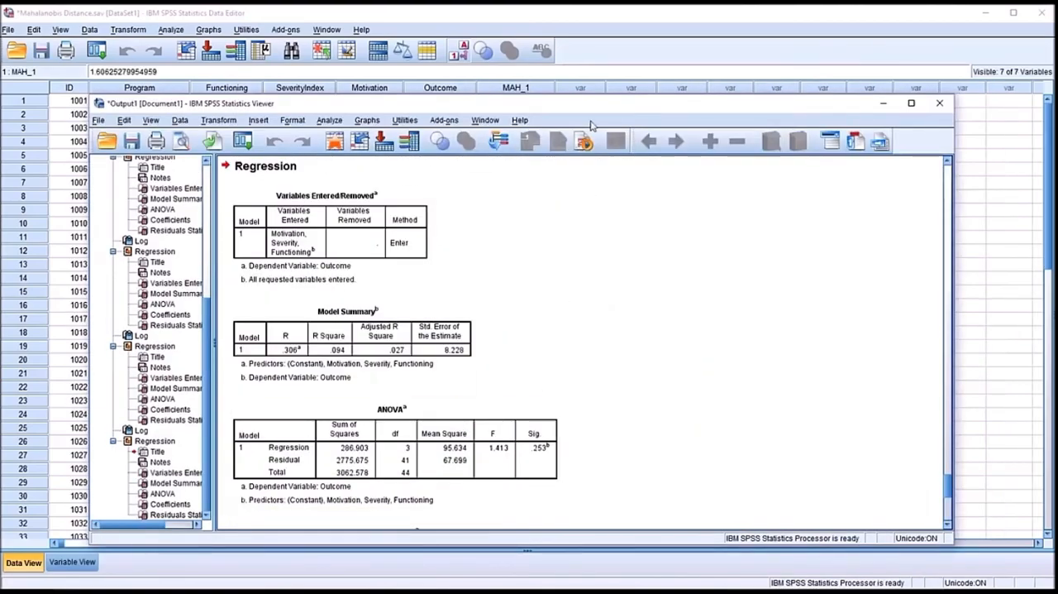
- Return to the dataset and examine the first case's Functioning, SeverityIndex and Motivation scores behind its Mahalanobis distance
left_click(622, 24)
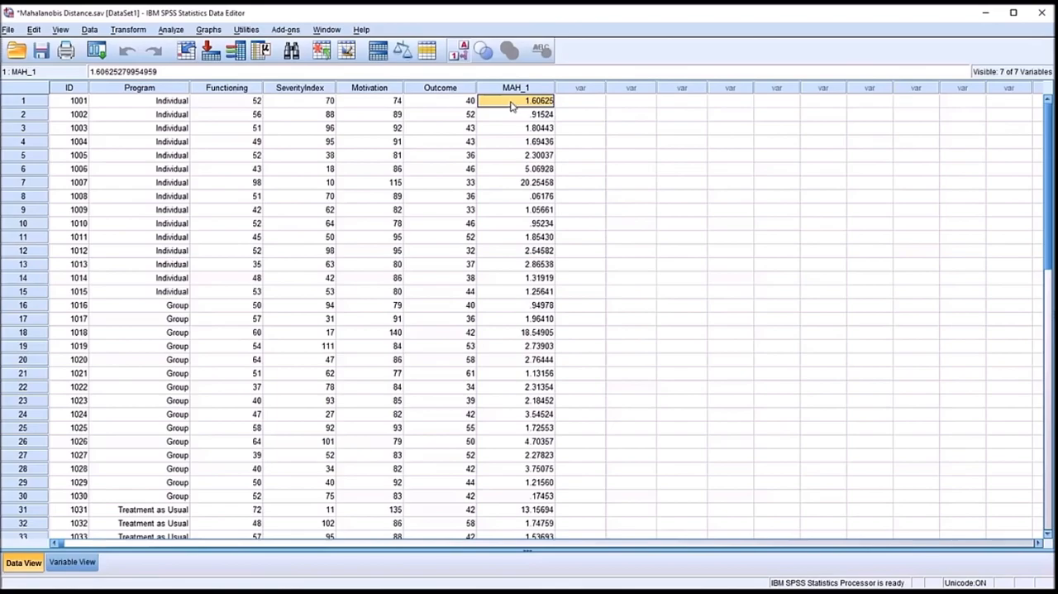
left_click(243, 103)
left_click(289, 103)
left_click(342, 103)
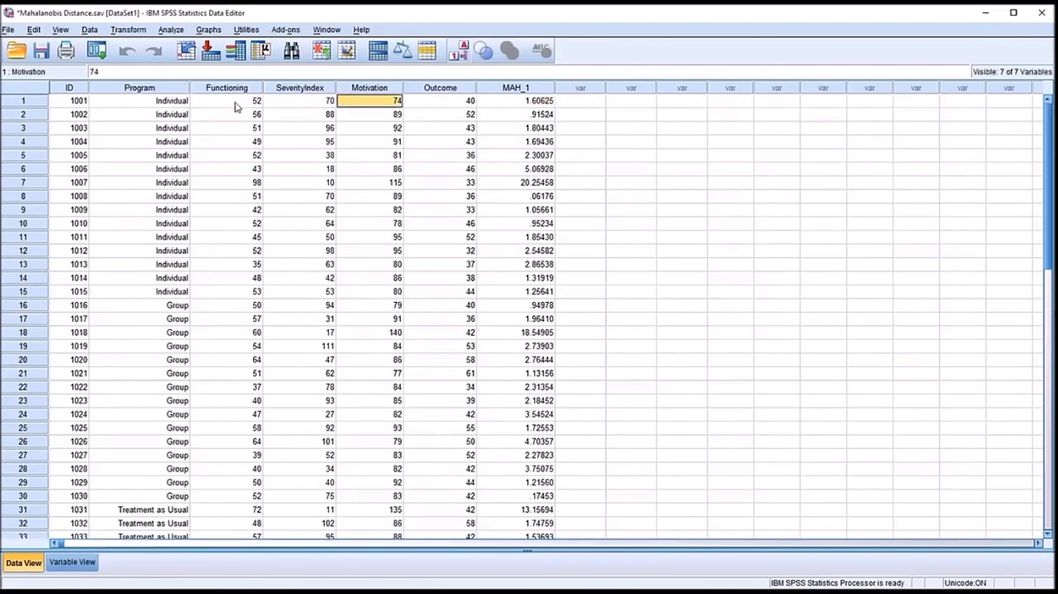
left_click(238, 103)
left_click(291, 104)
left_click(349, 103)
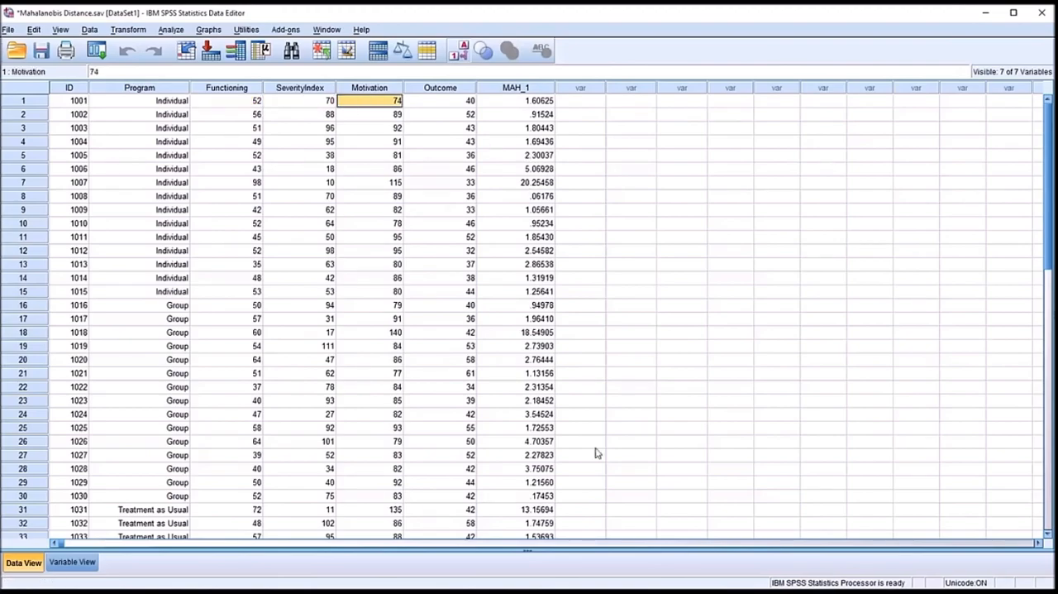
- Sort the dataset by the Mahalanobis distance variable MAH_1 in descending order
left_click(502, 88)
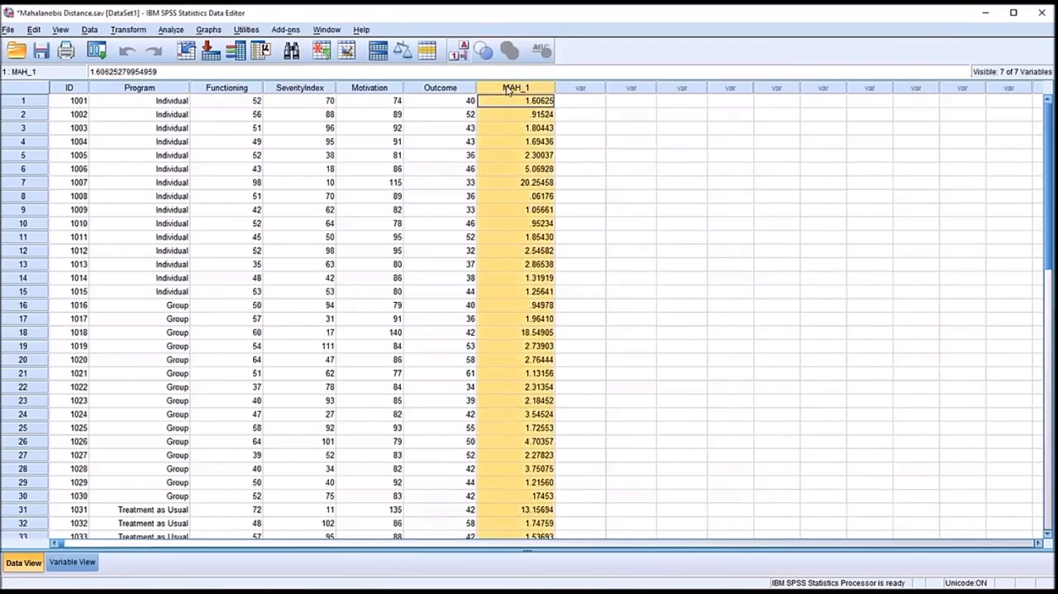
right_click(509, 91)
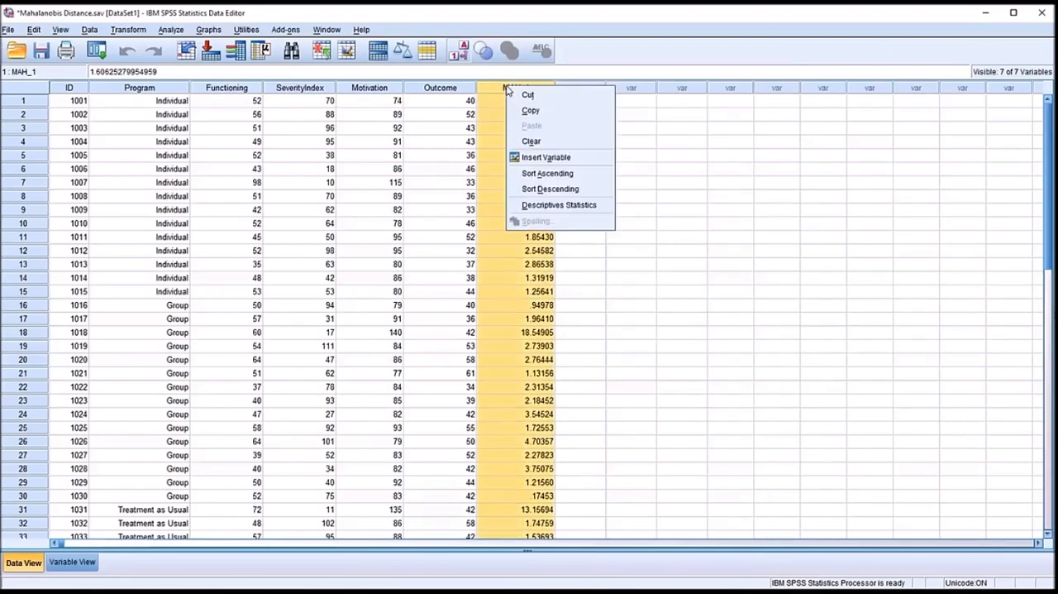
left_click(550, 188)
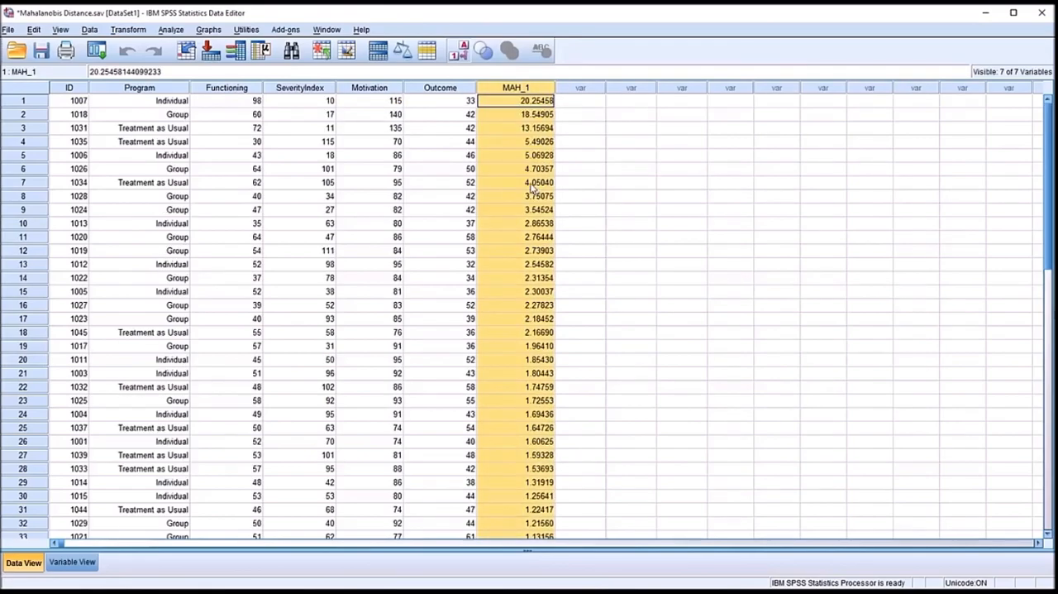
- Examine the sorted MAH_1 distances, comparing the largest values in the first rows with the rest of the cases
left_click(486, 102)
left_click(494, 116)
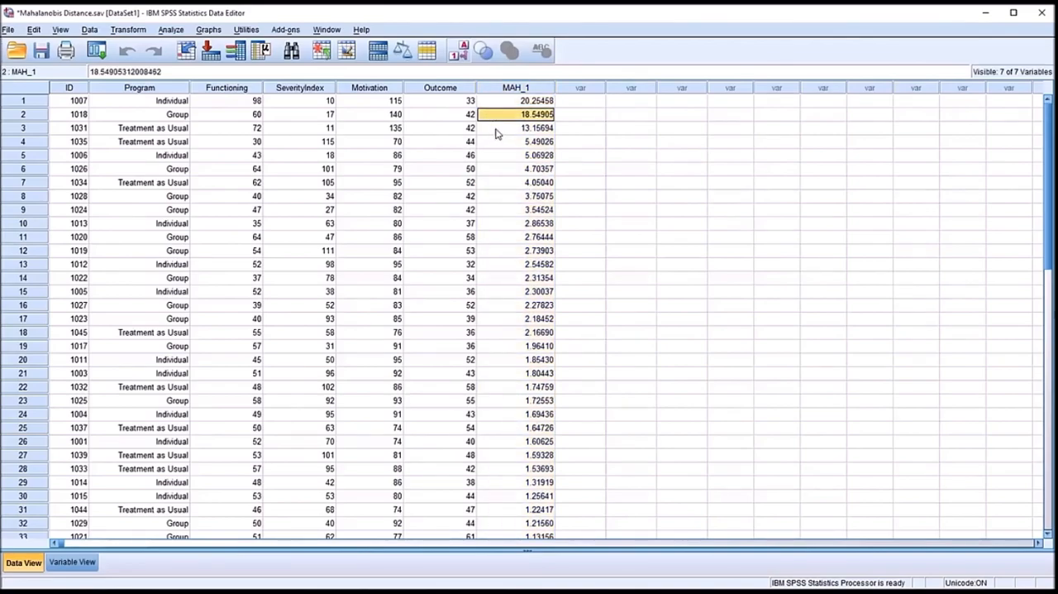
left_click(497, 132)
left_click(500, 117)
left_click(495, 105)
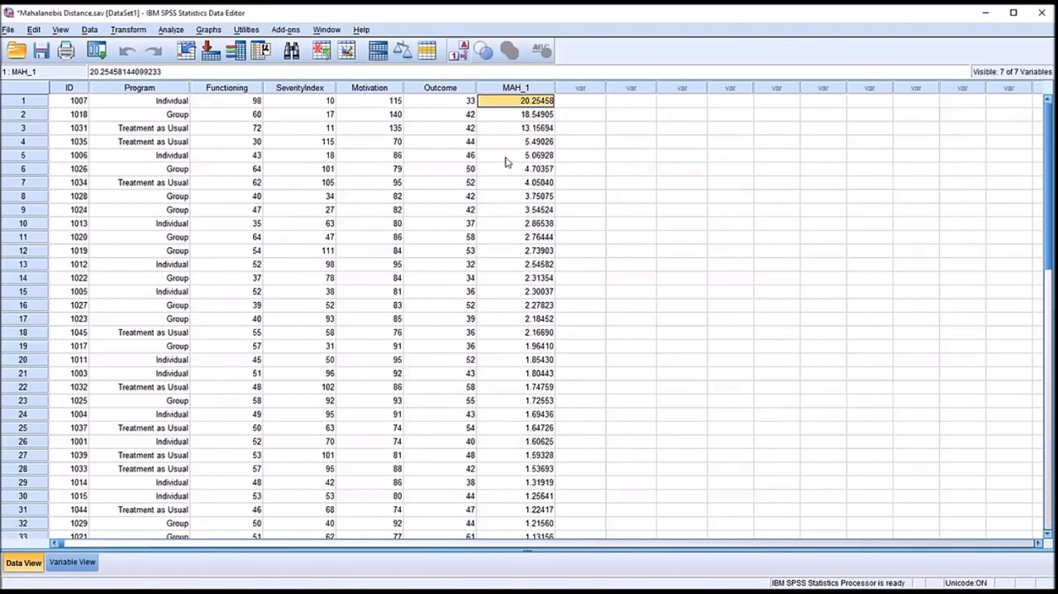
scroll(1050, 270, "down", 2)
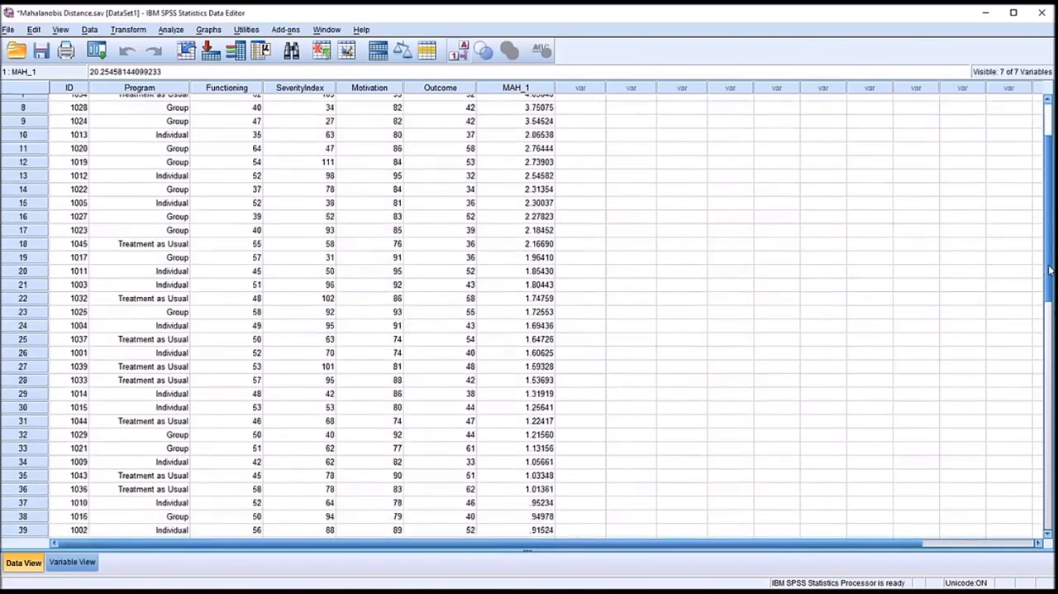
scroll(1047, 285, "down", 3)
scroll(1043, 302, "up", 6)
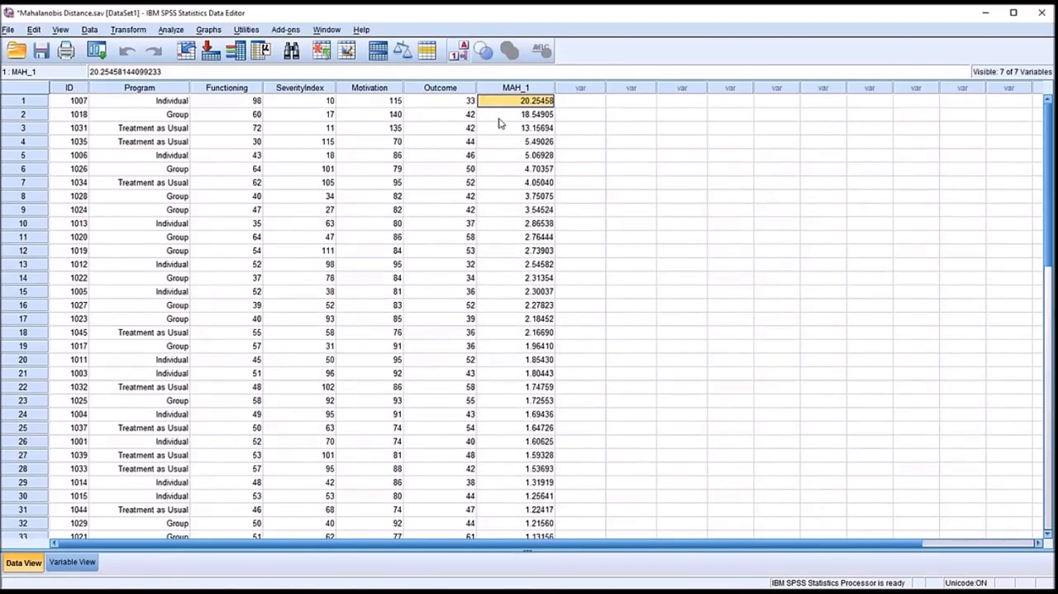
left_click(503, 116)
left_click(504, 128)
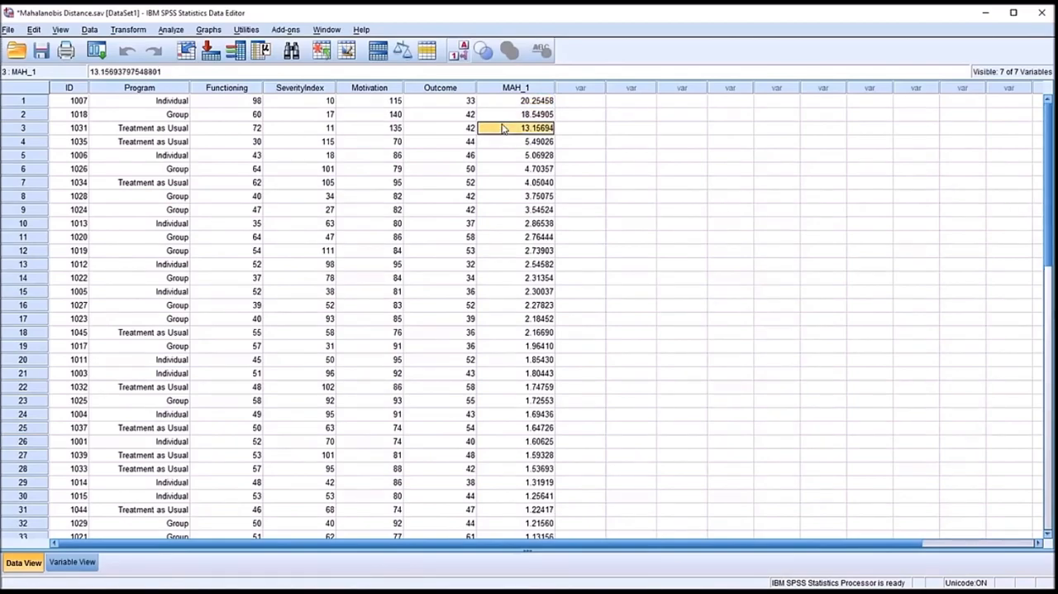
left_click(506, 157)
left_click(501, 104)
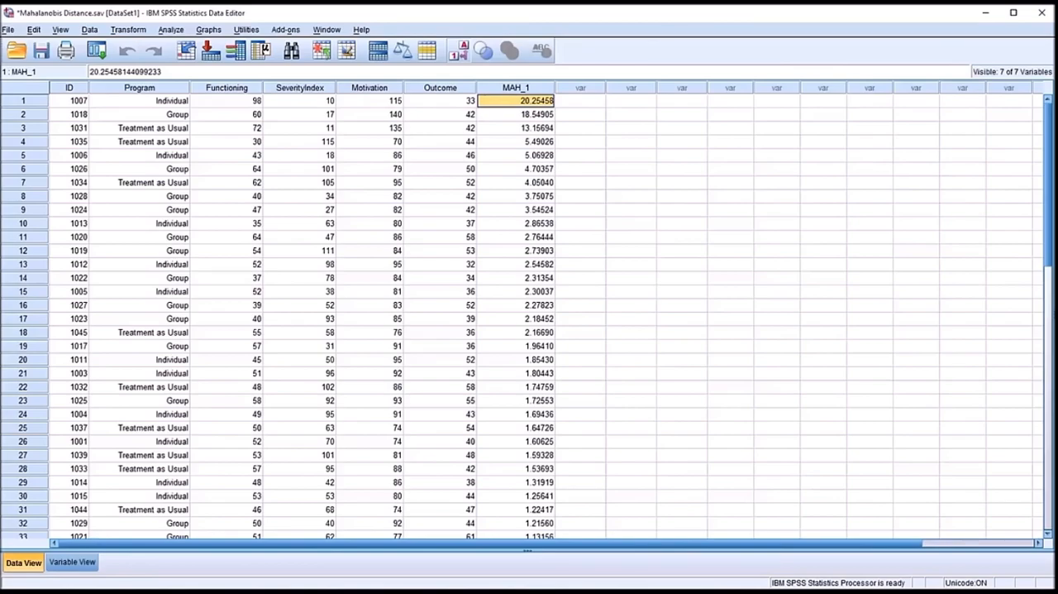
- Start computing a new variable with Probability_MD as the target variable name
left_click(125, 31)
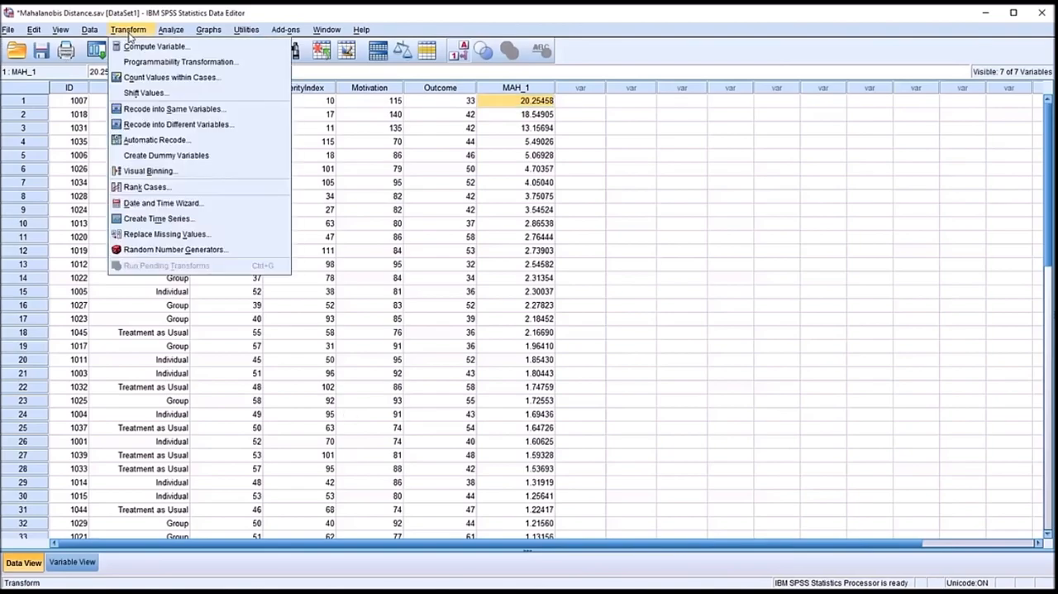
left_click(140, 48)
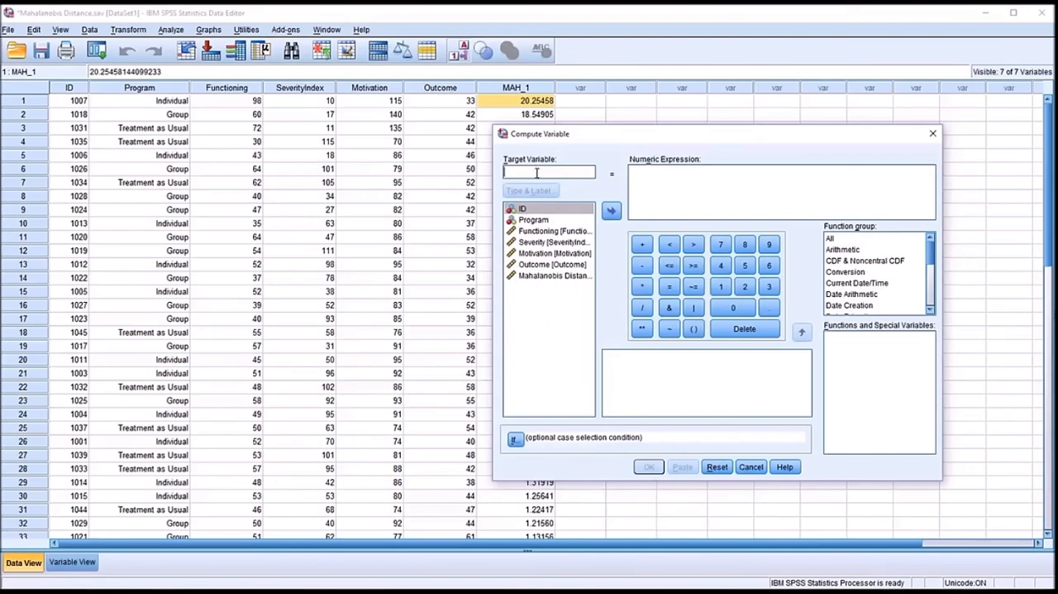
type("Probability_MD")
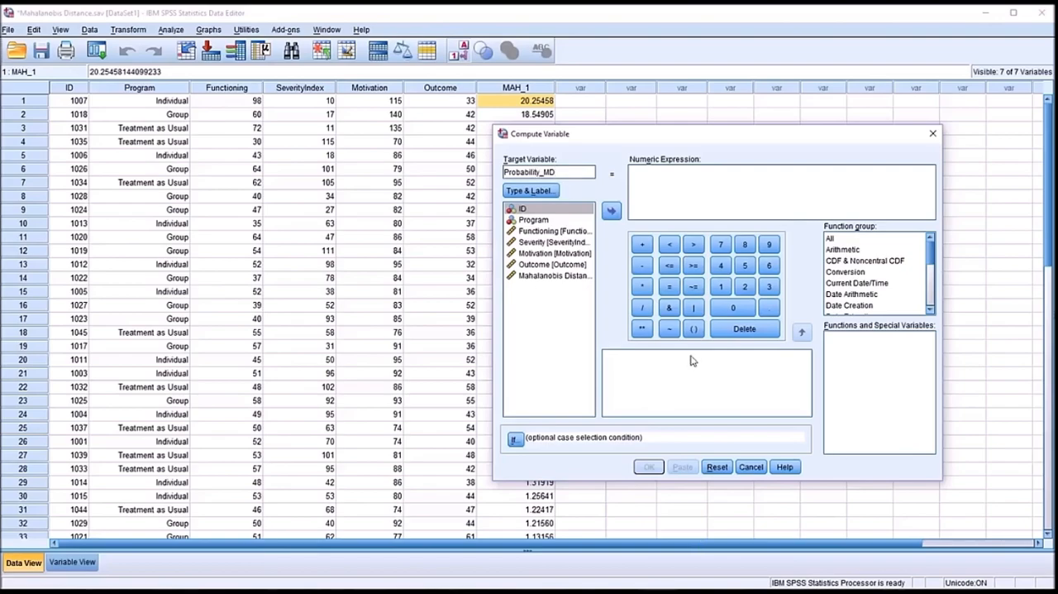
- Begin the numeric expression with 1- followed by the chi-square cumulative distribution function CDF.CHISQ
left_click(665, 190)
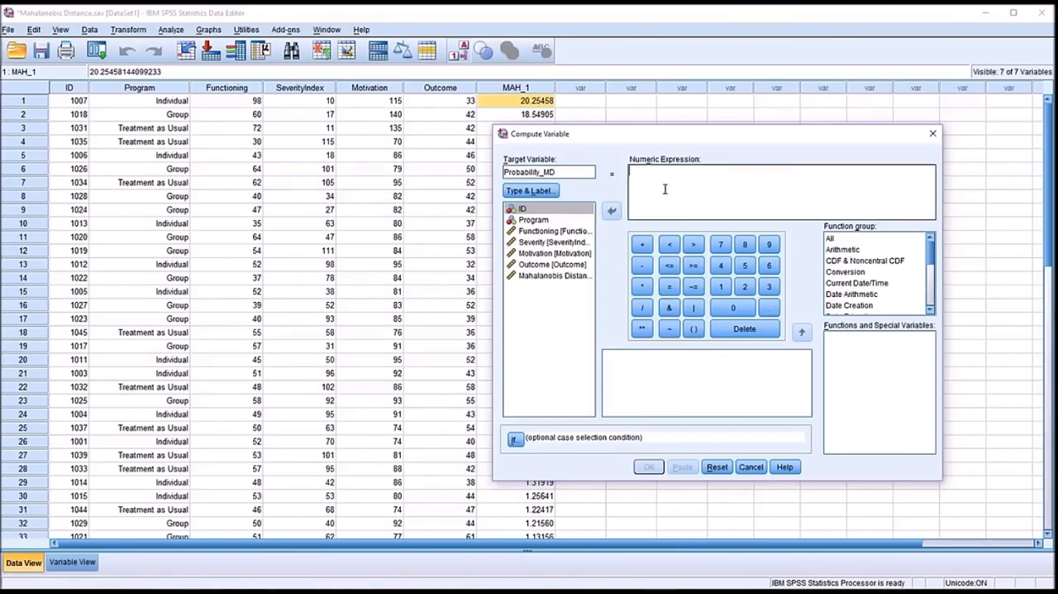
type("1-")
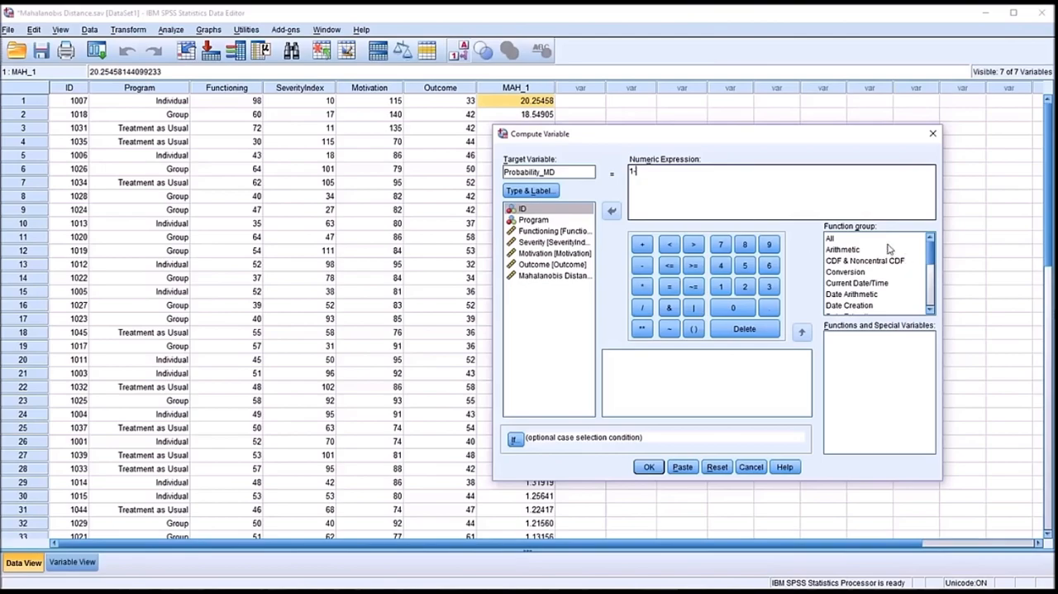
left_click(862, 239)
left_click(930, 447)
left_click(930, 447)
left_click(930, 447)
left_click(930, 447)
left_click(930, 447)
left_click(930, 447)
left_click(930, 448)
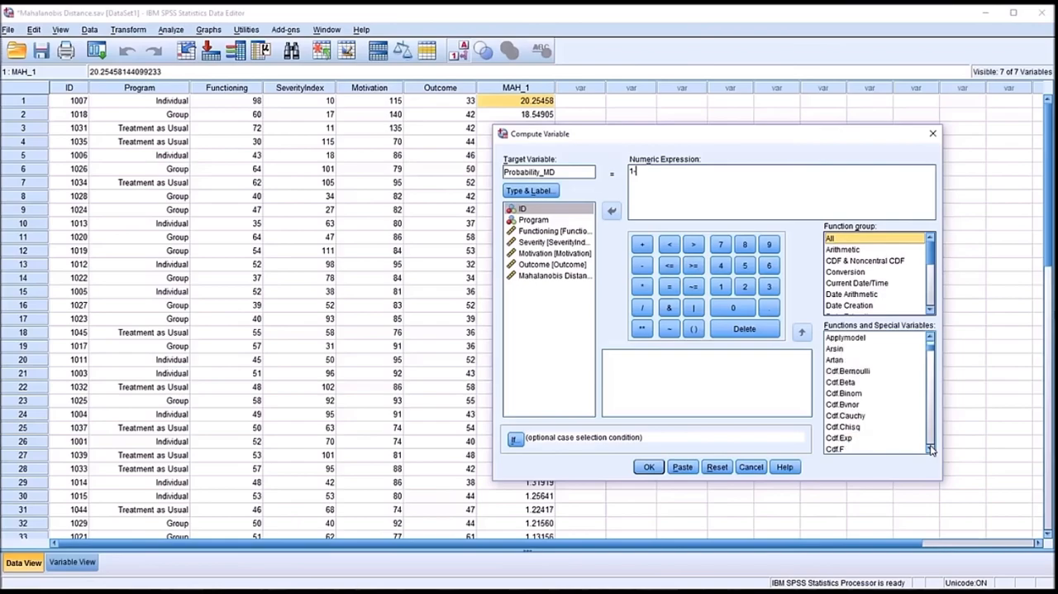
left_click(844, 427)
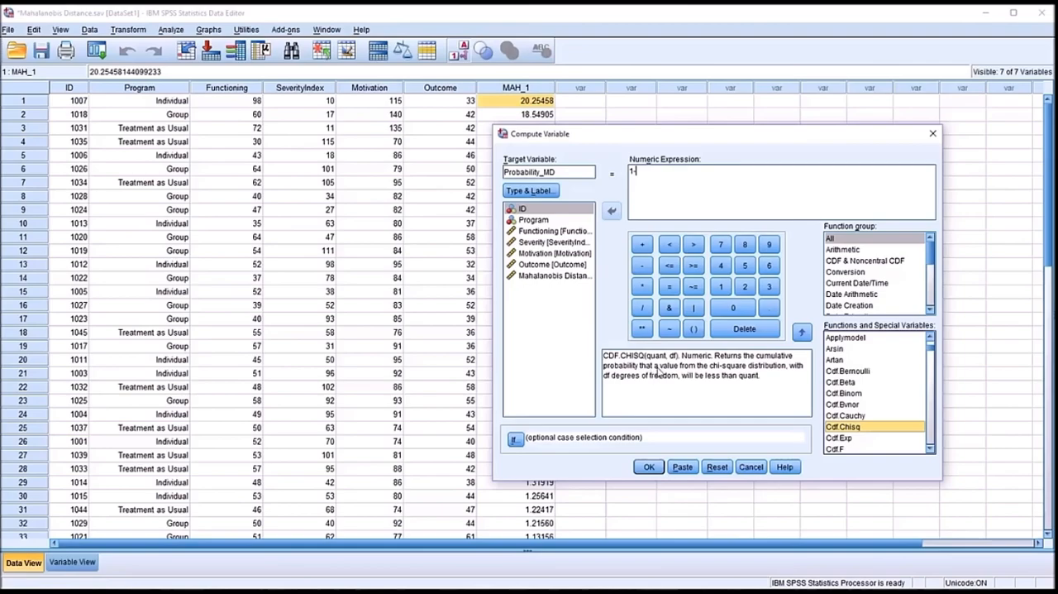
double_click(837, 428)
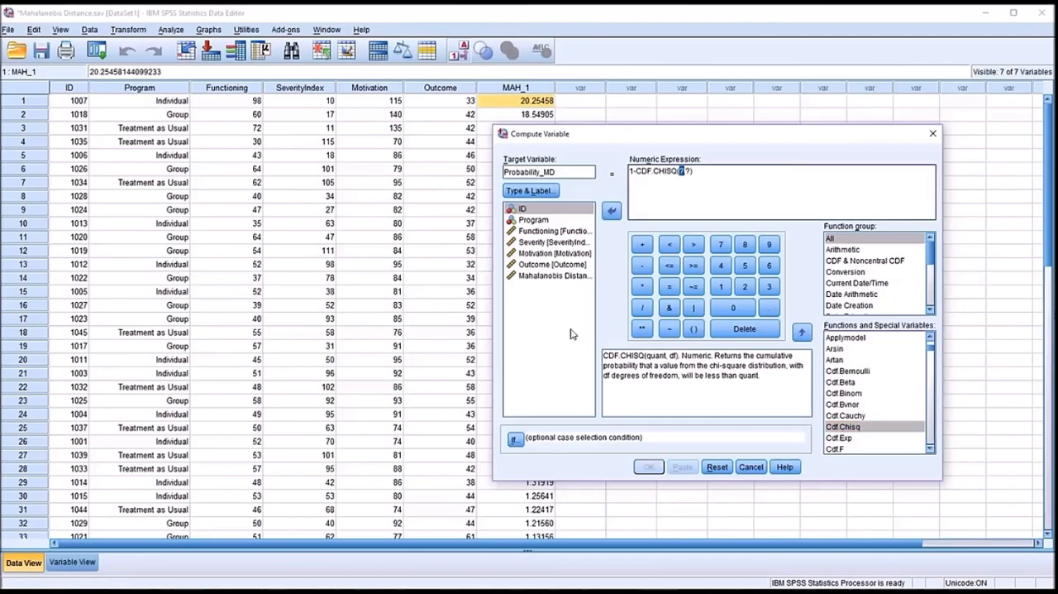
- Complete the expression as 1-CDF.CHISQ(MAH_1,3), compute the variable and return to the dataset
left_click(536, 279)
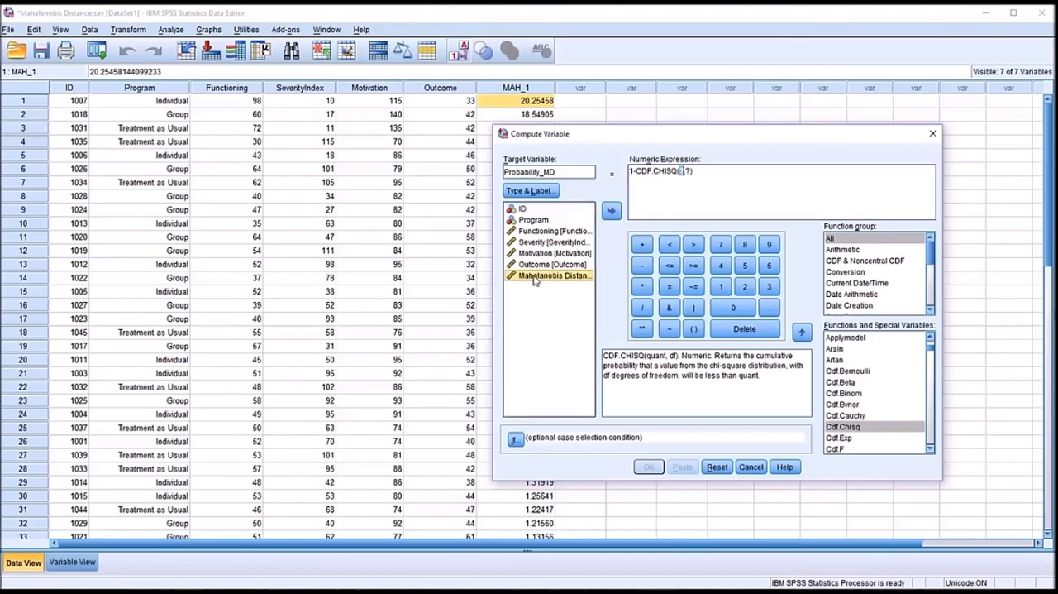
left_click_drag(537, 282, 680, 171)
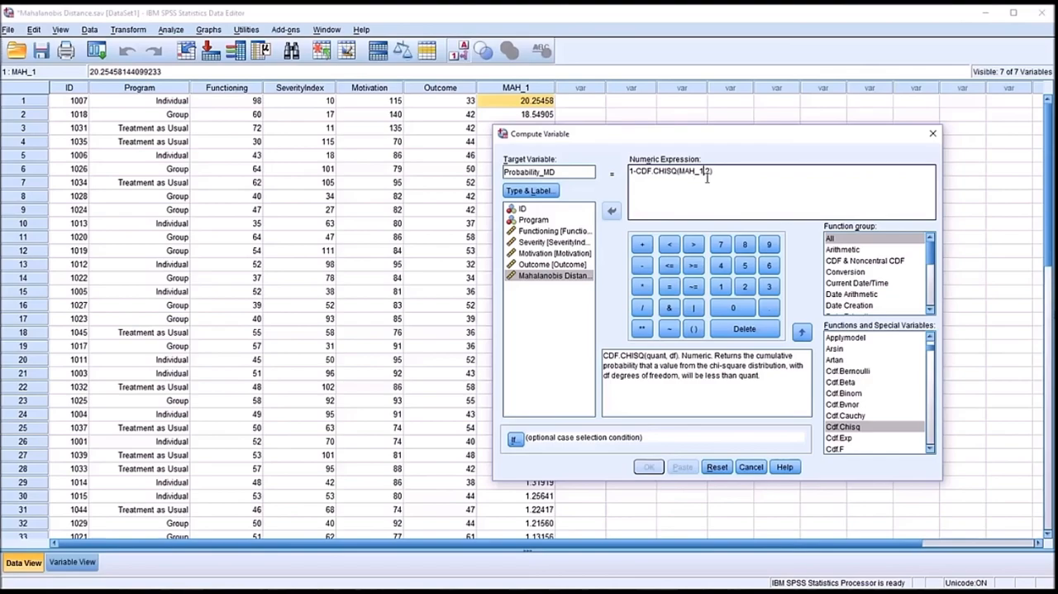
double_click(708, 171)
type("3")
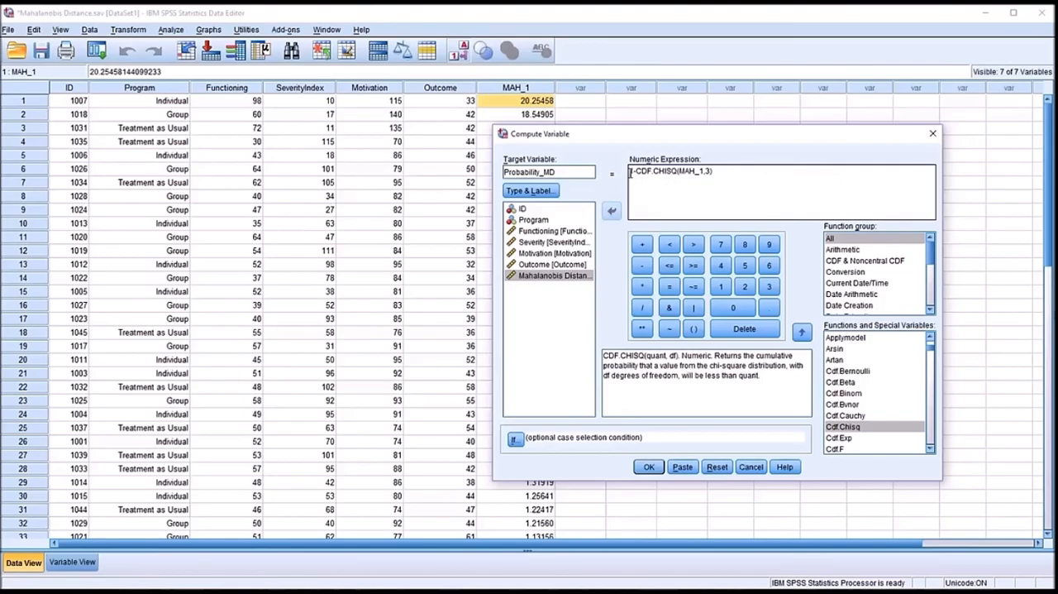
left_click_drag(637, 170, 712, 172)
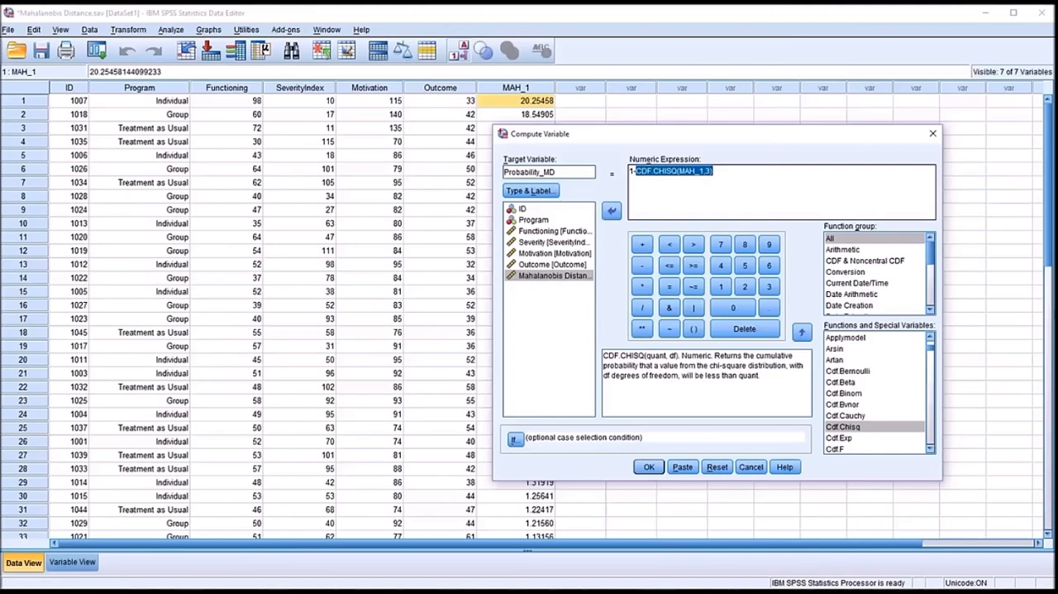
left_click(647, 467)
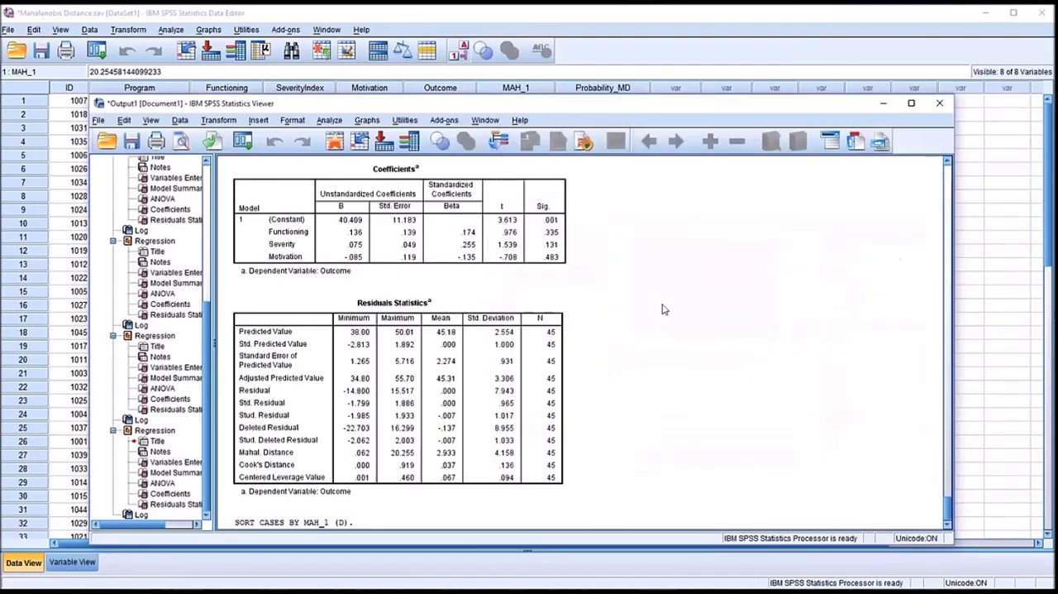
left_click(628, 17)
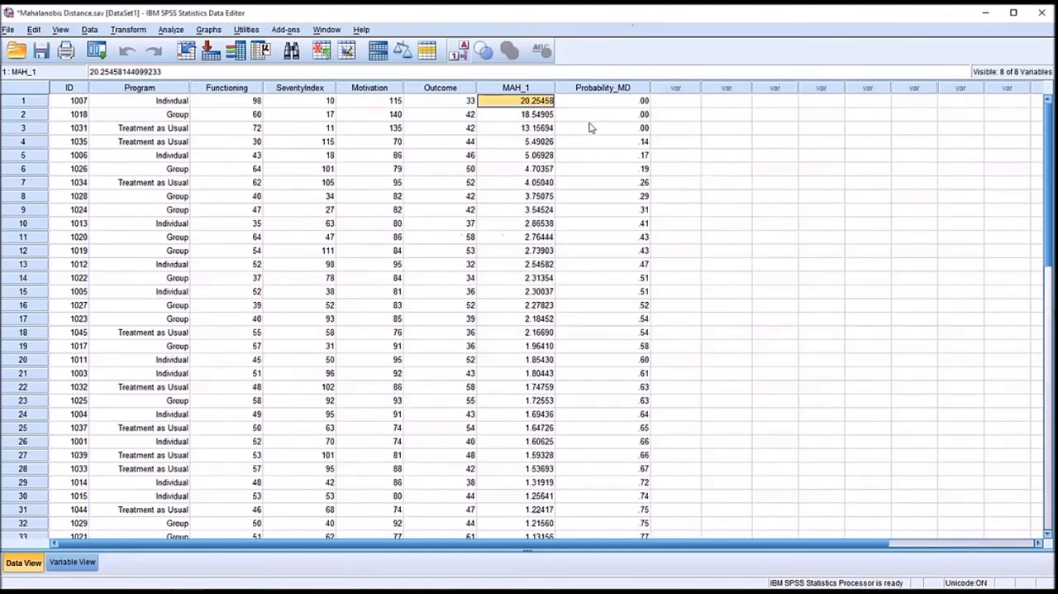
- Set Probability_MD to 5 decimals, widening the variable list's Name column, and return to the data values
left_click(602, 101)
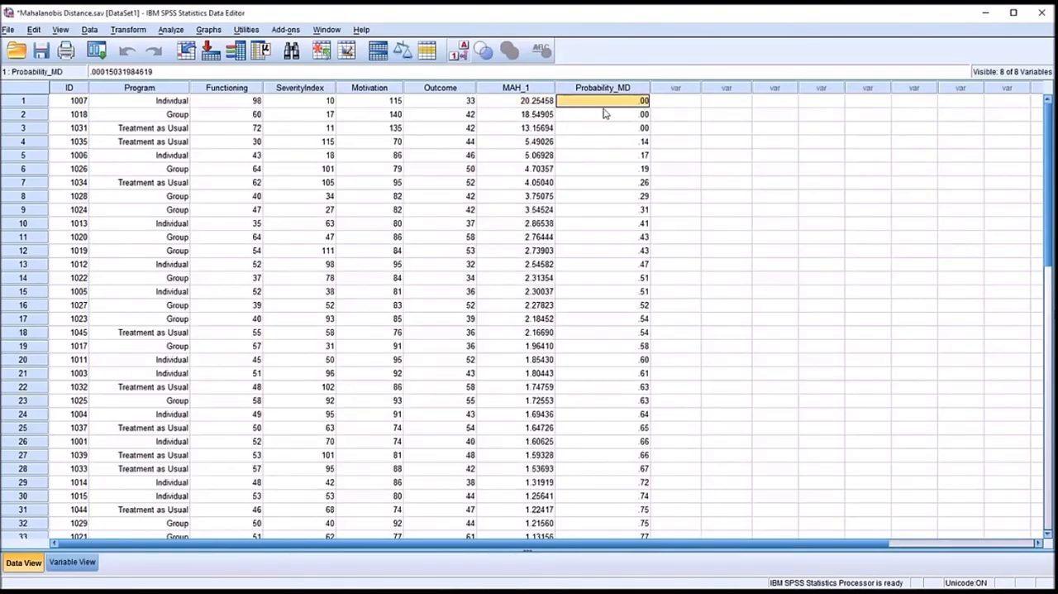
left_click(613, 90)
left_click(604, 100)
left_click(86, 563)
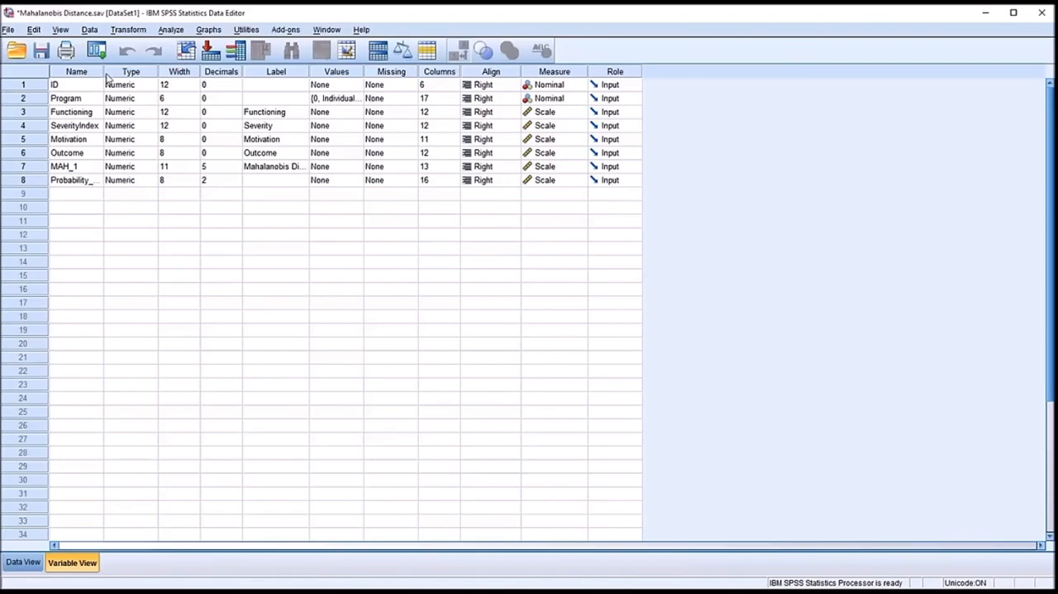
left_click_drag(105, 72, 143, 72)
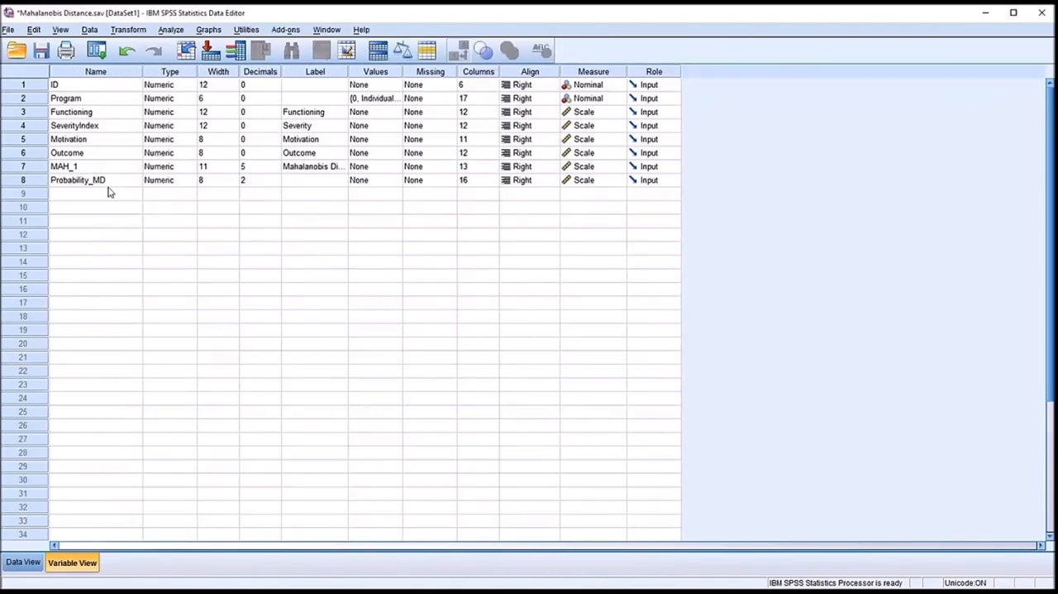
left_click(259, 182)
left_click(257, 193)
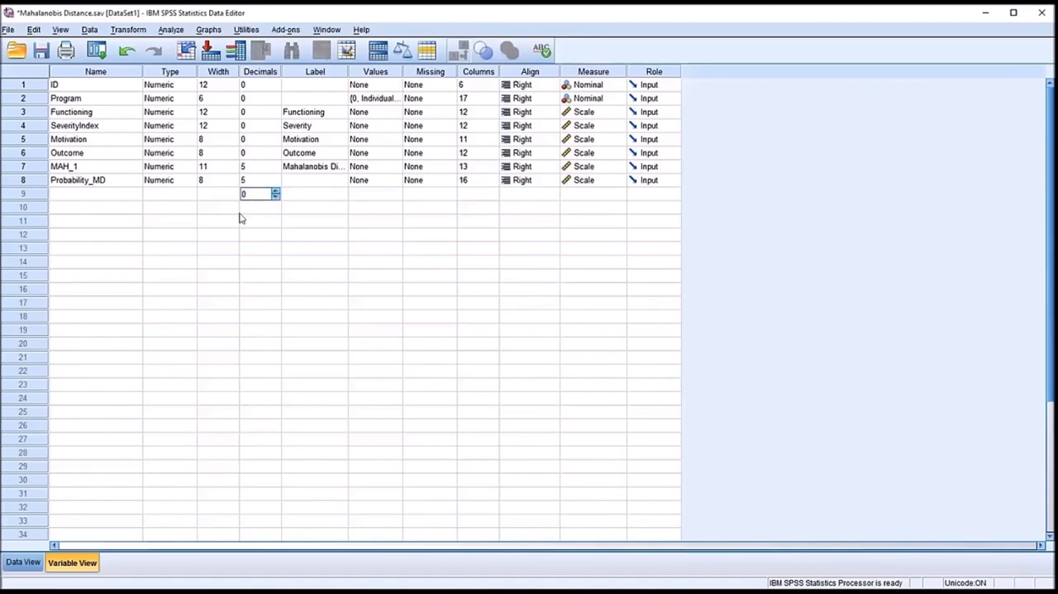
left_click(23, 562)
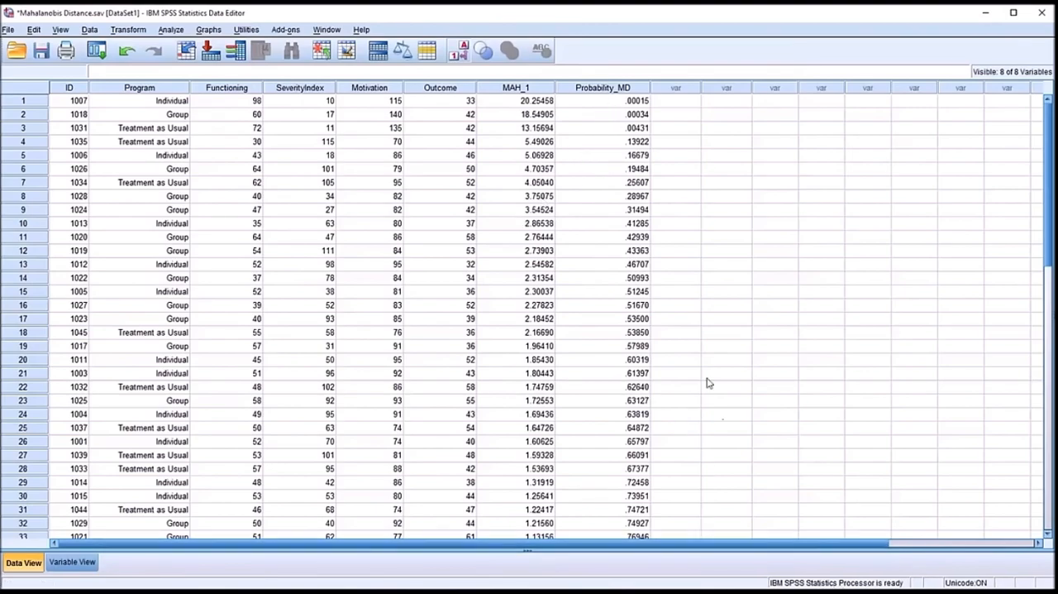
- Examine the Probability_MD values of the first three cases and the first case's Functioning, SeverityIndex and Motivation scores
left_click(596, 103)
left_click(596, 115)
left_click(593, 103)
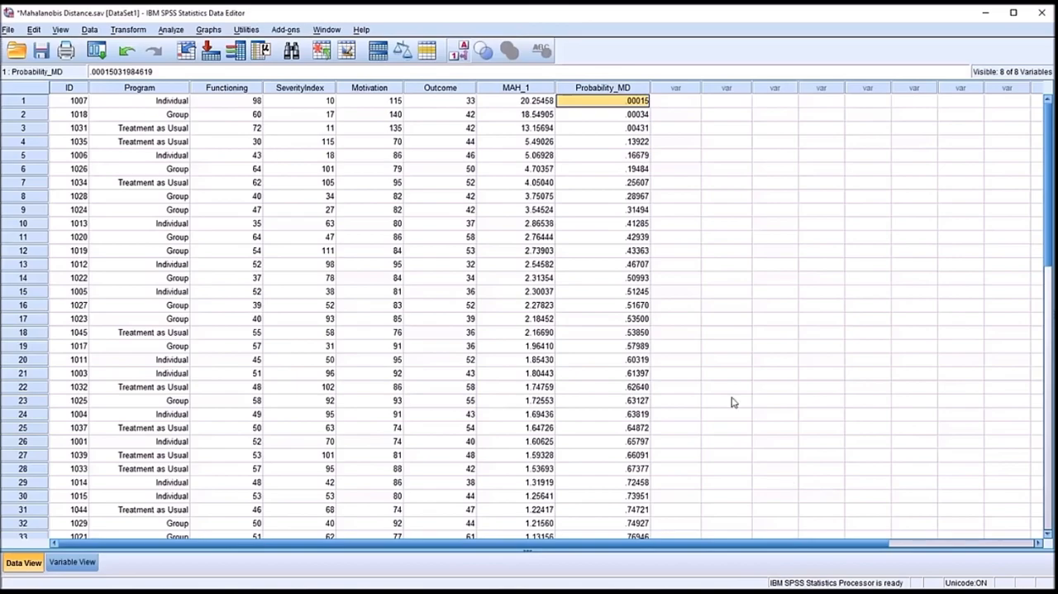
left_click(241, 102)
left_click(281, 103)
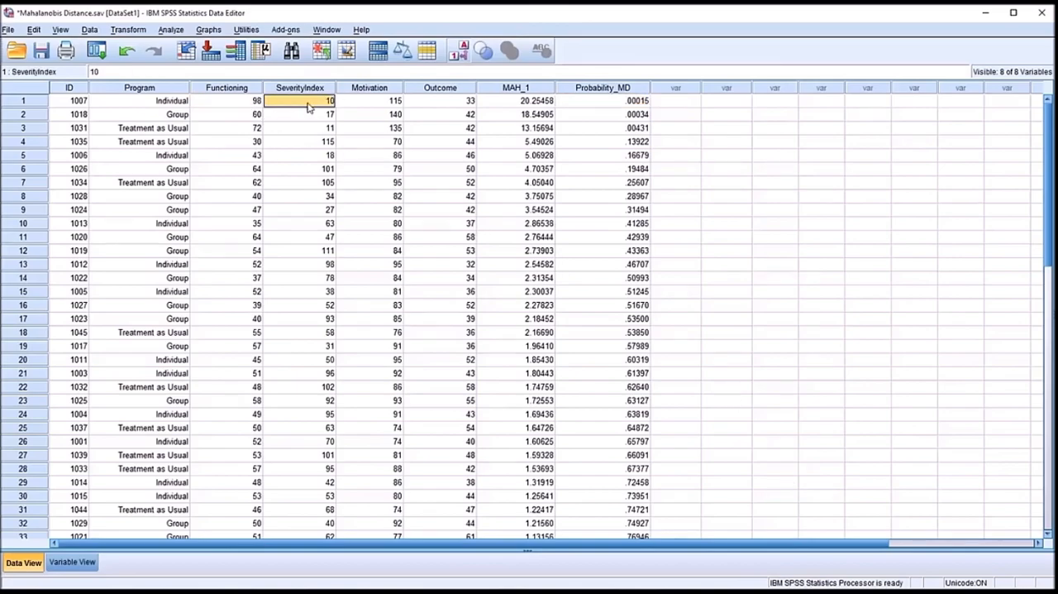
left_click(357, 101)
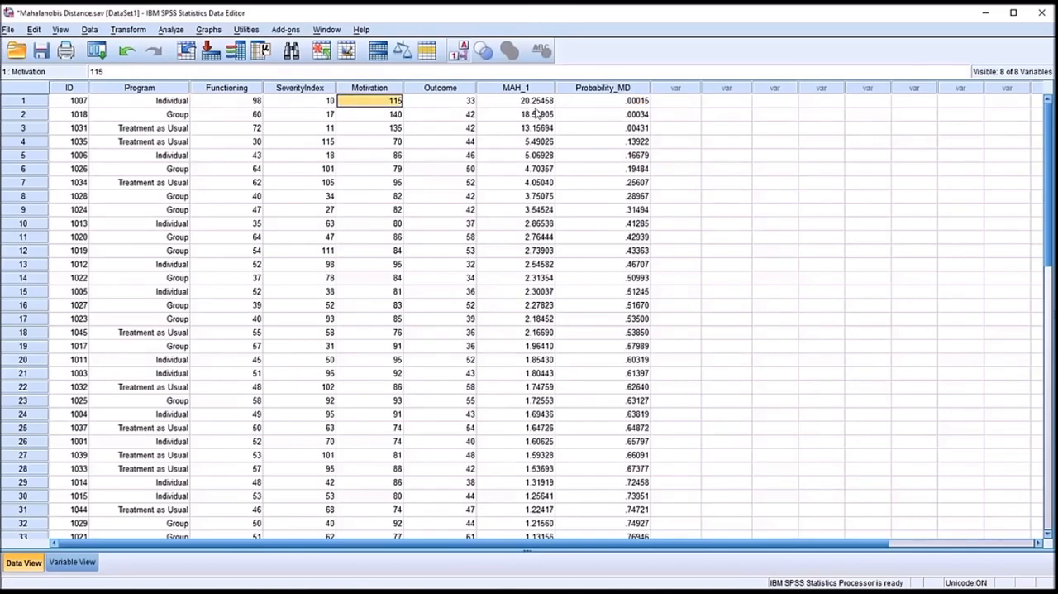
left_click(593, 107)
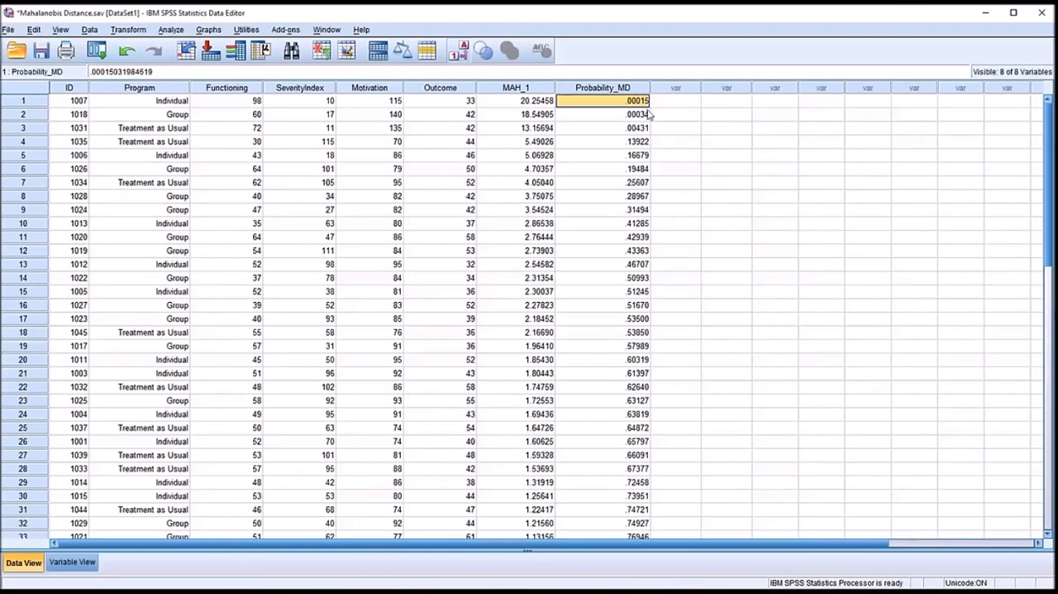
left_click(613, 115)
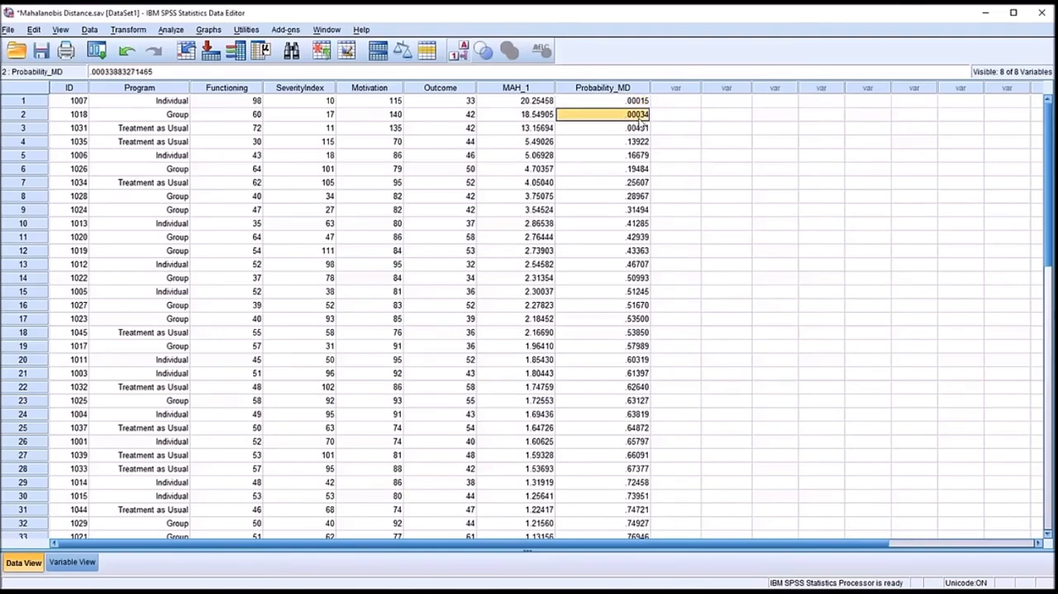
left_click(600, 131)
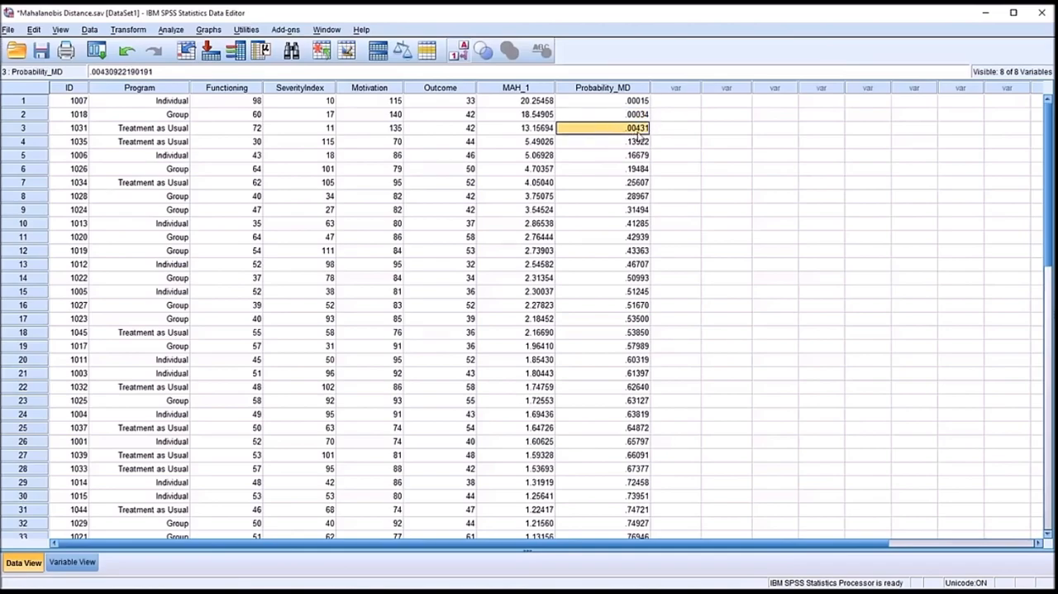
left_click(593, 103)
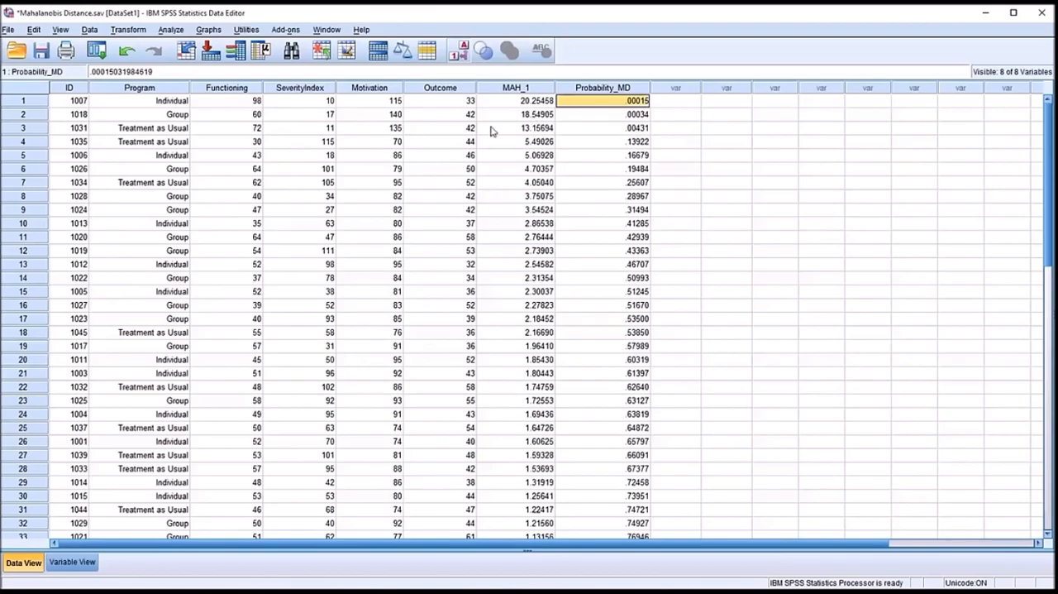
- Reopen the variable computation and change the numeric expression to sig.CHISQ(MAH_1,3)
left_click(79, 101)
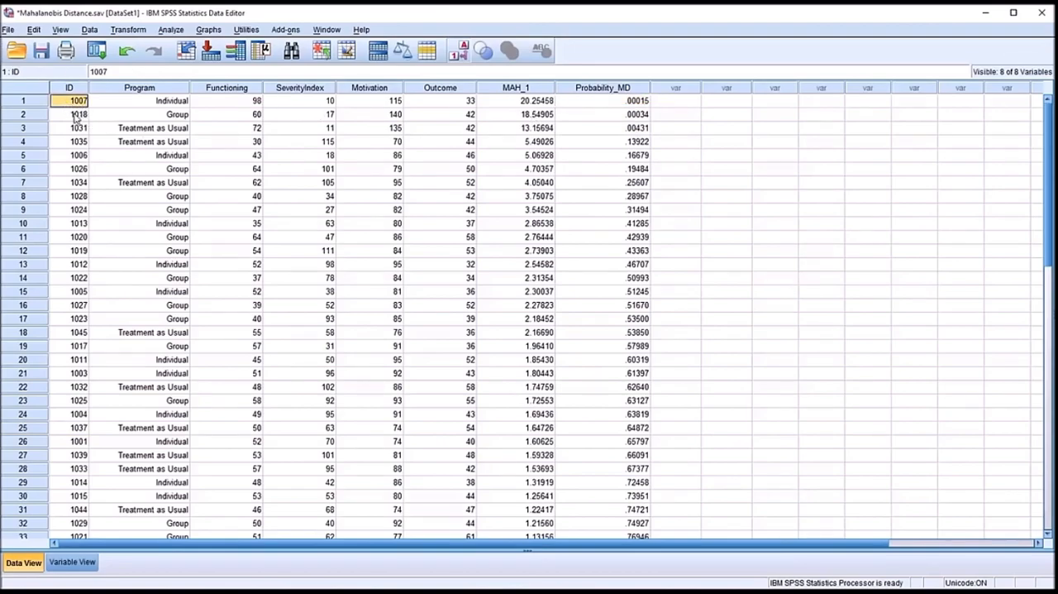
left_click(77, 115)
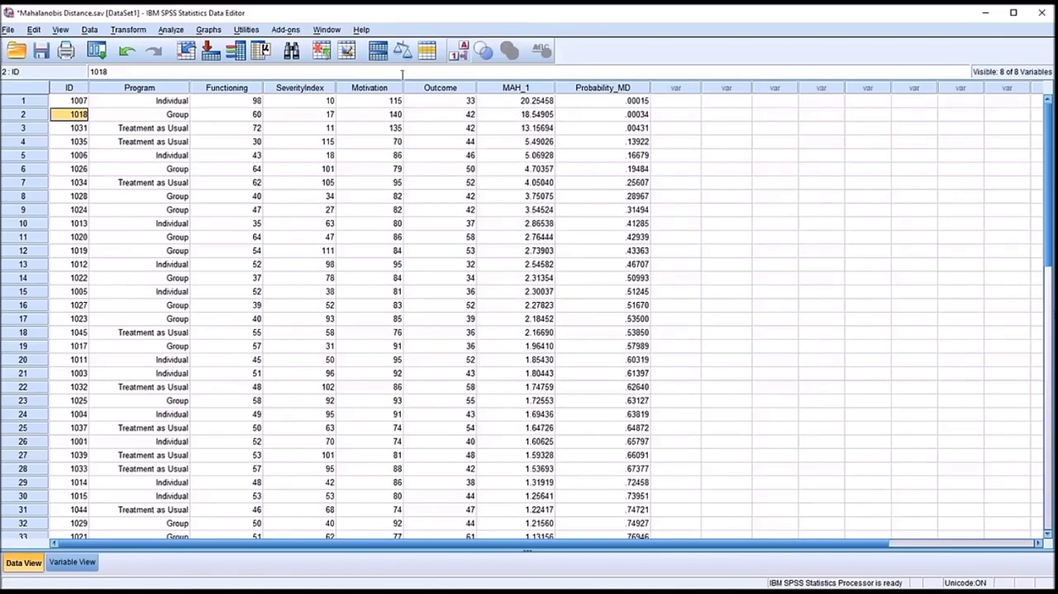
left_click(130, 30)
left_click(139, 50)
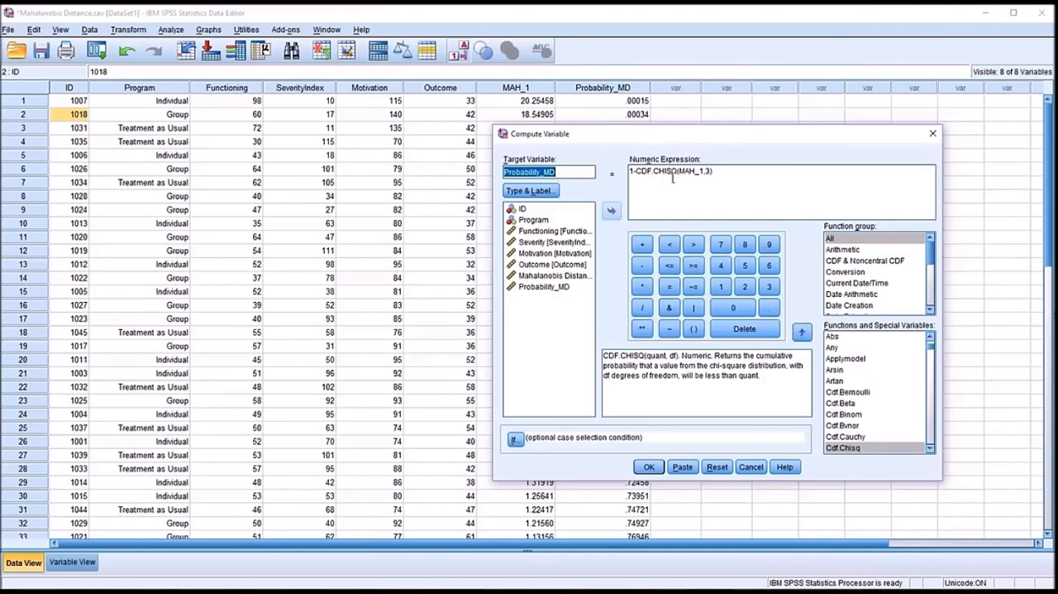
left_click_drag(638, 171, 628, 172)
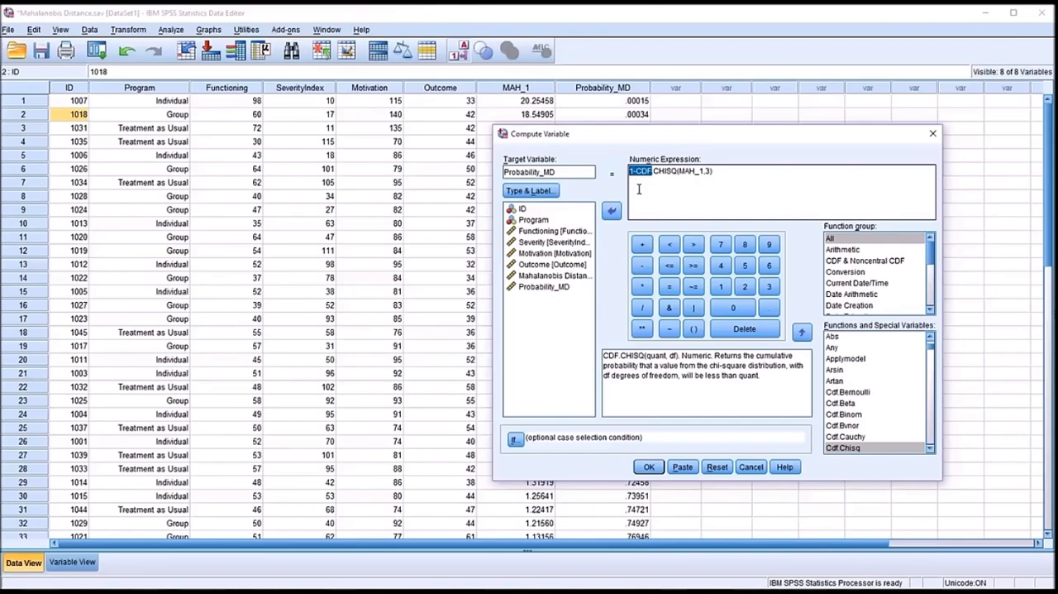
key("Delete")
type("sig")
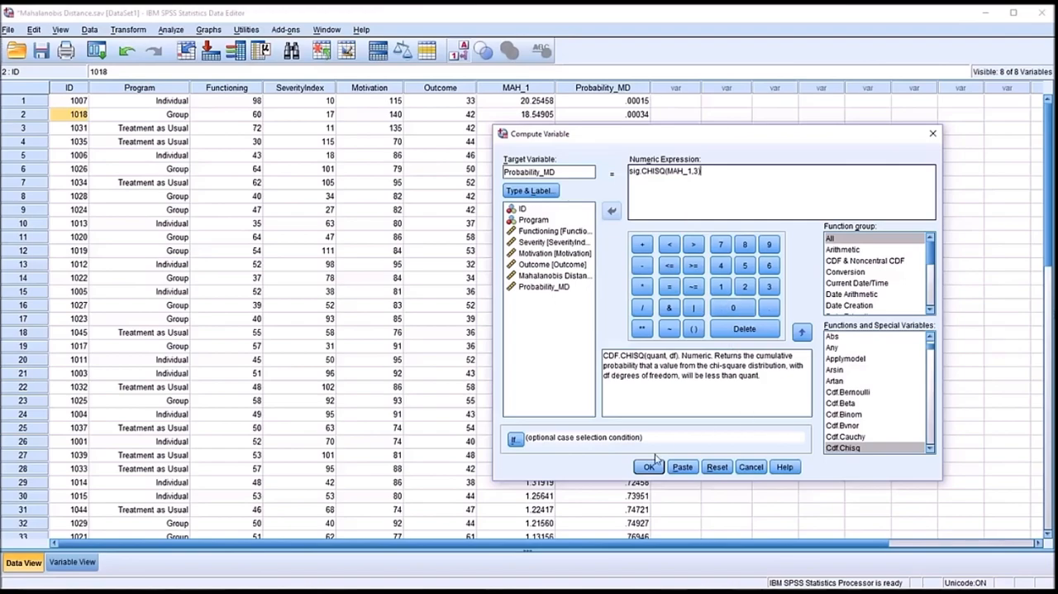
- Name the target variable Probability_MD1, compute it and return to the dataset
left_click(564, 171)
type("1")
left_click(649, 466)
left_click(691, 37)
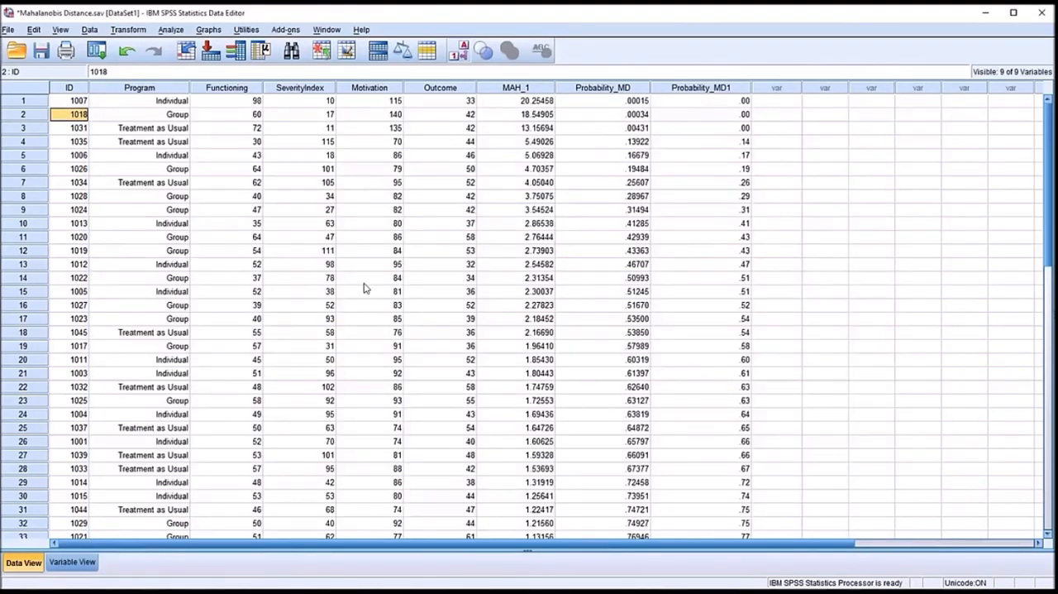
- Set Probability_MD1 to 5 decimals and return to the data values
left_click(65, 565)
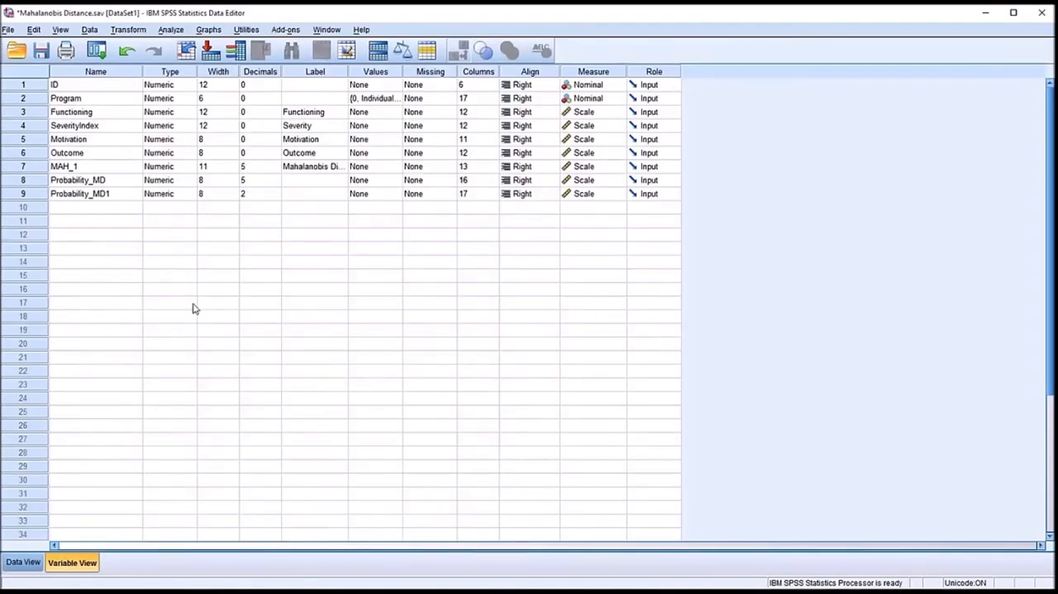
left_click(248, 193)
left_click(275, 191)
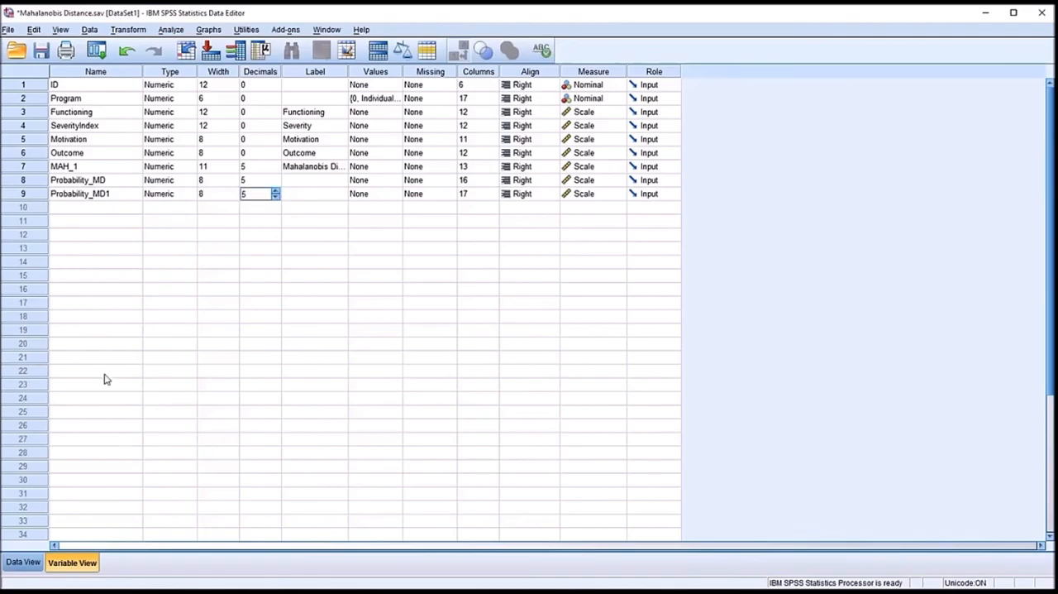
left_click(25, 562)
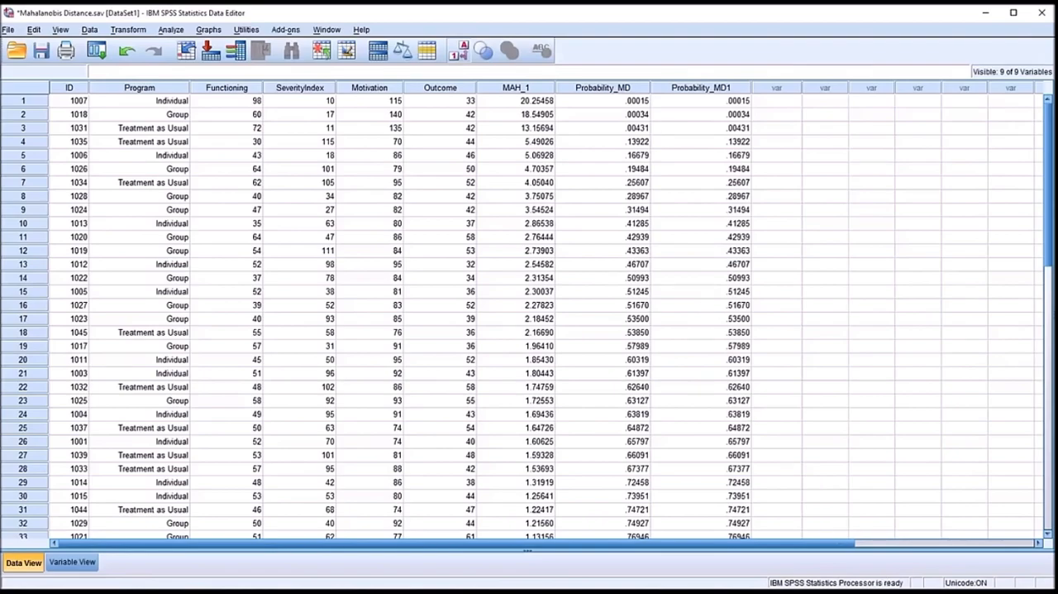
- Delete the Probability_MD1 variable from the dataset
right_click(686, 88)
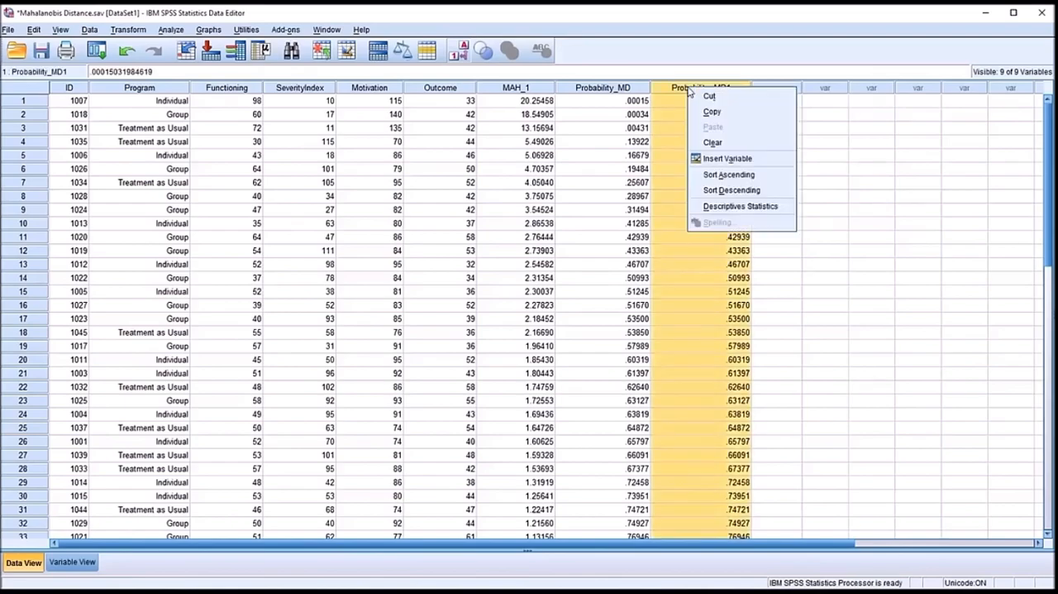
left_click(686, 143)
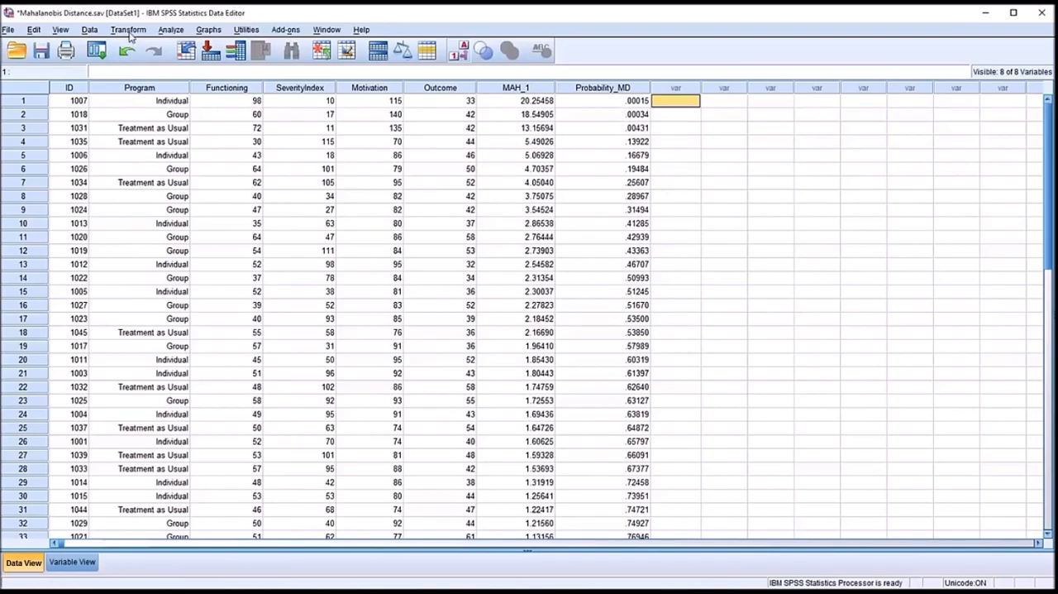
- Start another variable computation with Outlier as the target variable and clear the previous numeric expression
left_click(128, 30)
left_click(136, 46)
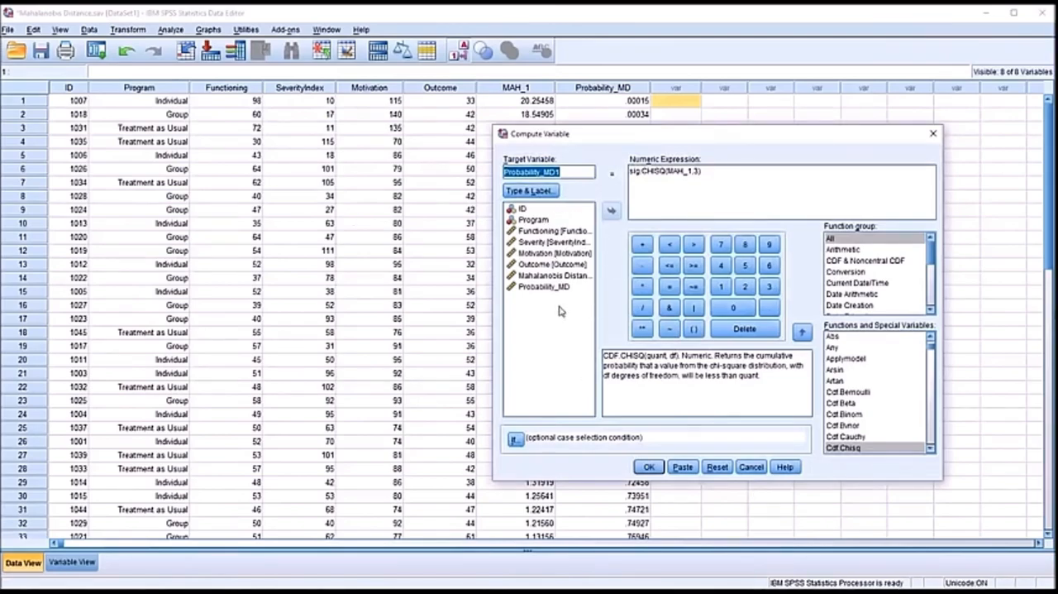
type("Outlier")
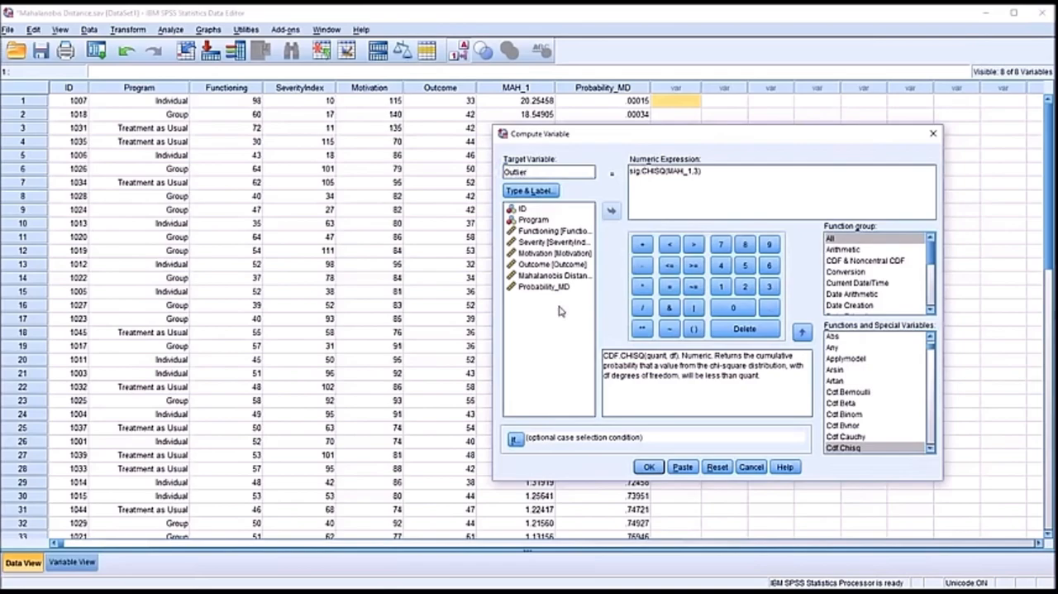
left_click_drag(701, 171, 630, 171)
key("Delete")
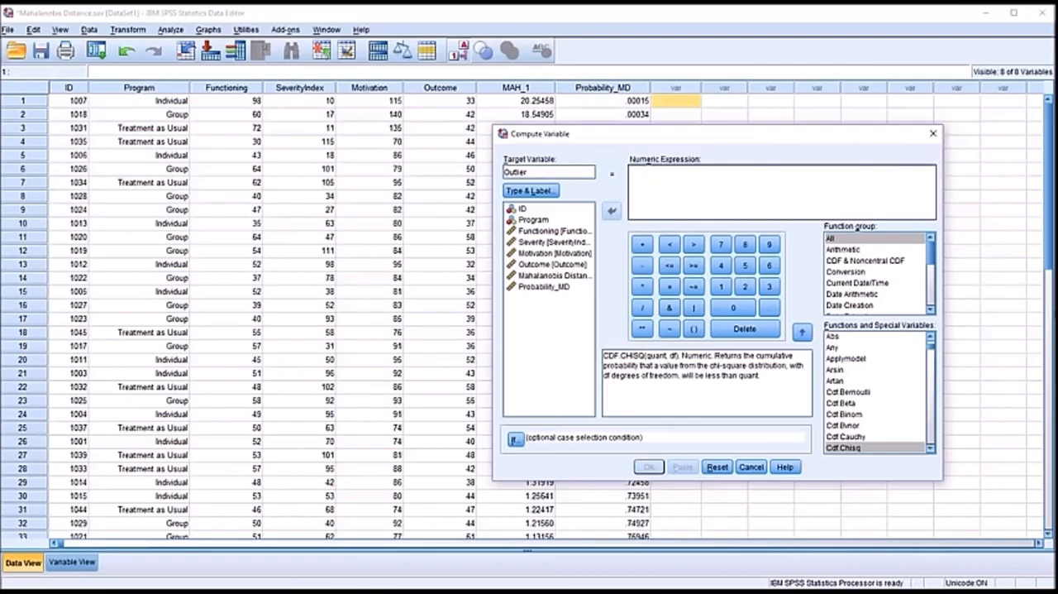
- Build the expression Probability_MD < .001 for Outlier, compute the variable and return to the dataset
left_click(544, 288)
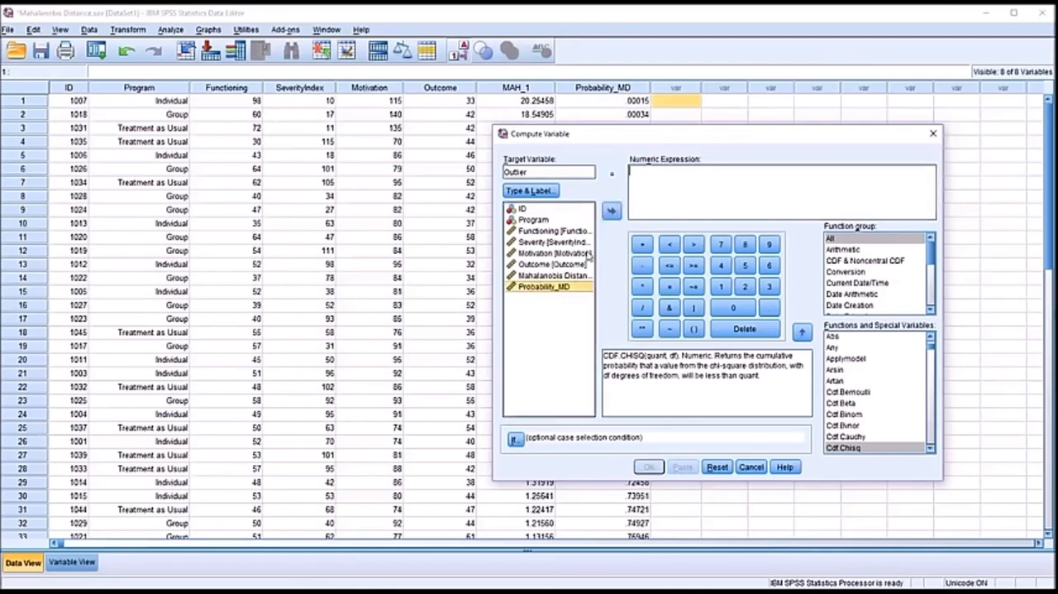
left_click(610, 211)
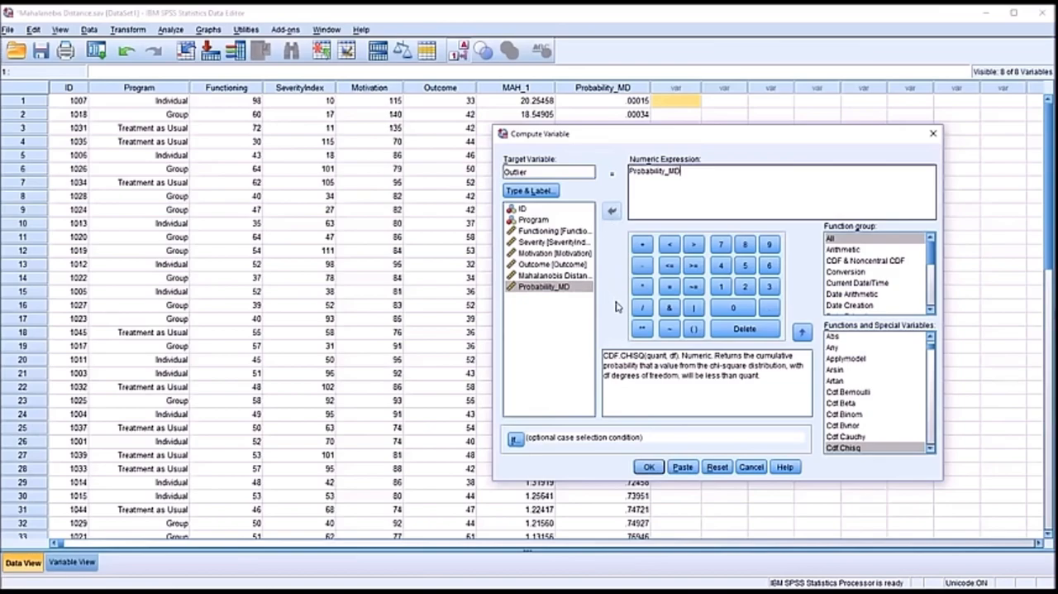
left_click(669, 245)
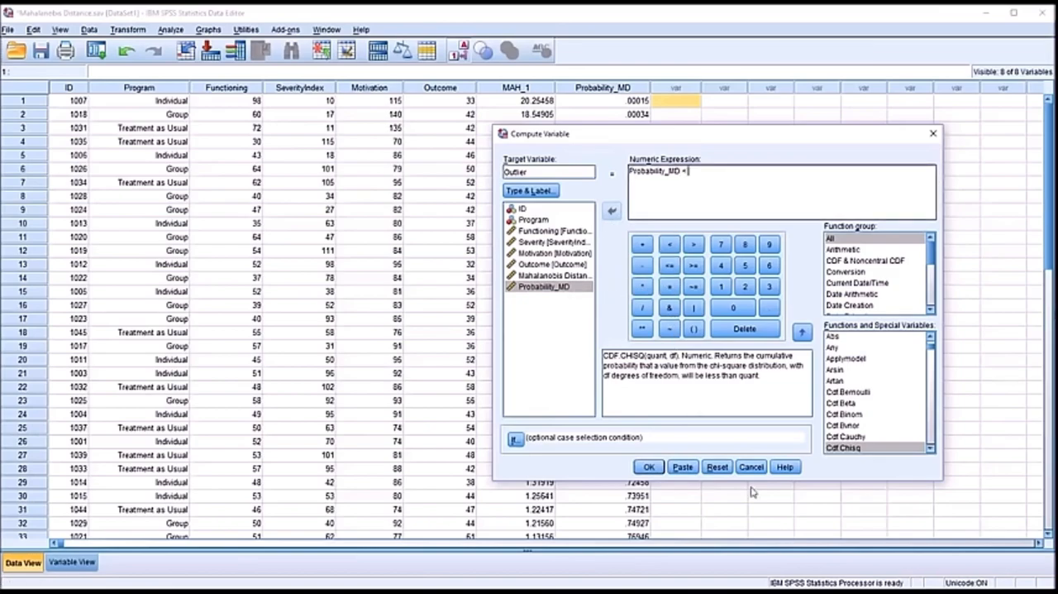
left_click(764, 309)
left_click(734, 307)
left_click(733, 307)
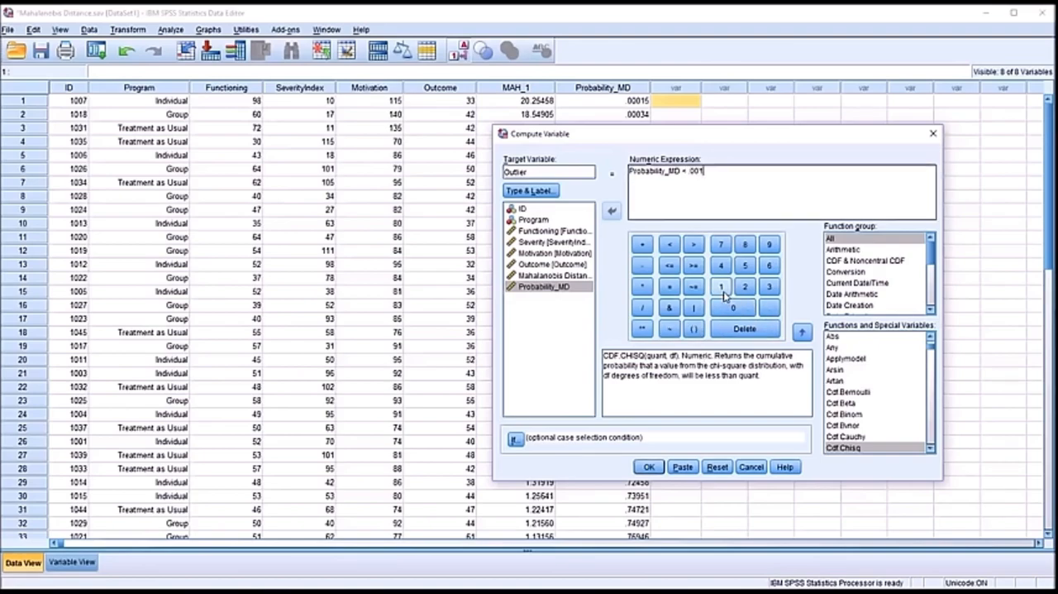
left_click(650, 467)
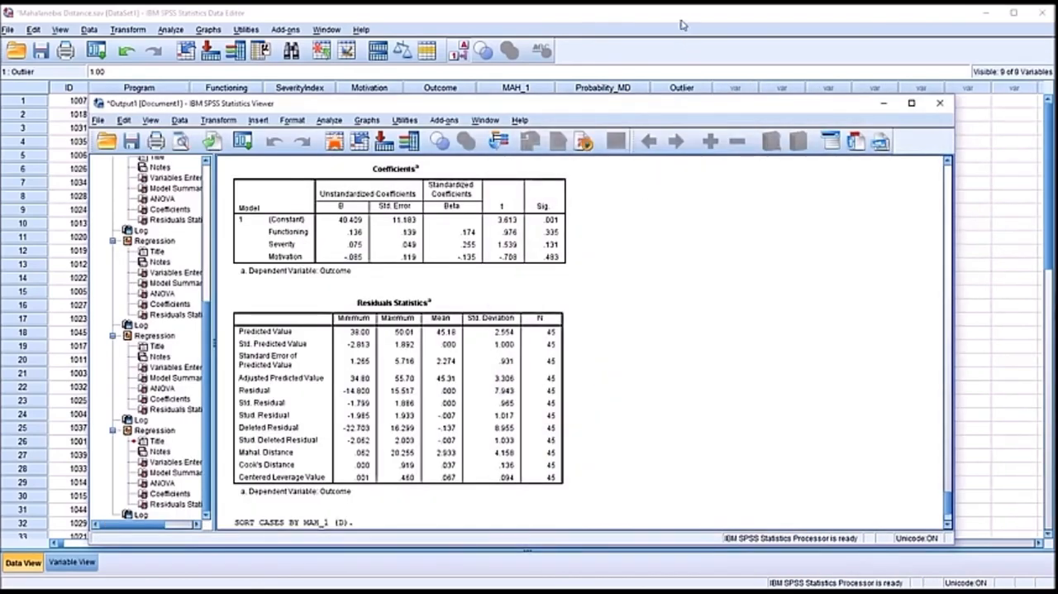
left_click(681, 20)
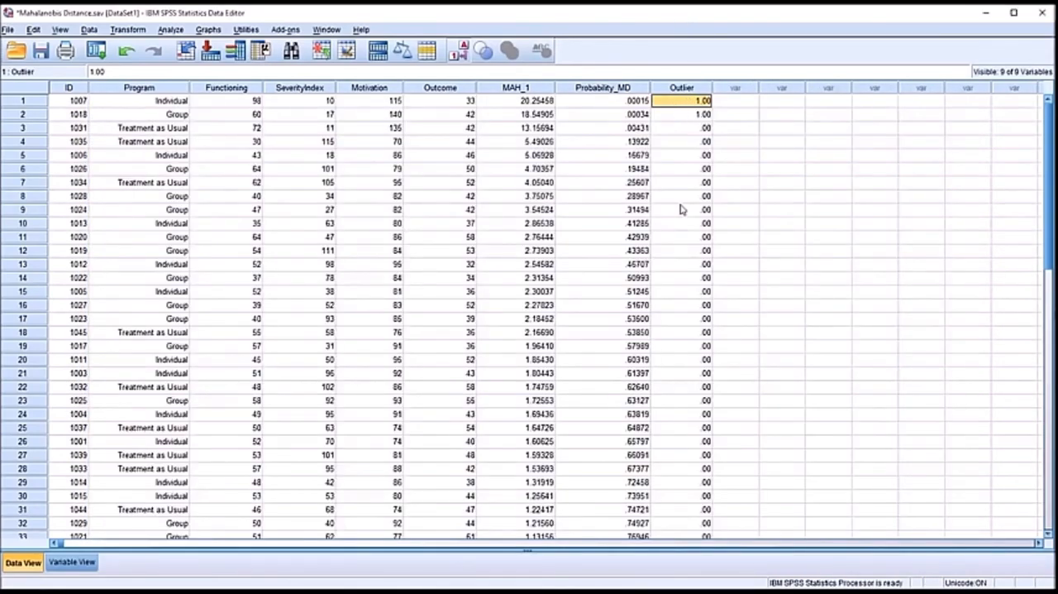
- Examine the Probability_MD and Outlier values of the first two cases and check the remaining cases' Outlier values
left_click(604, 115)
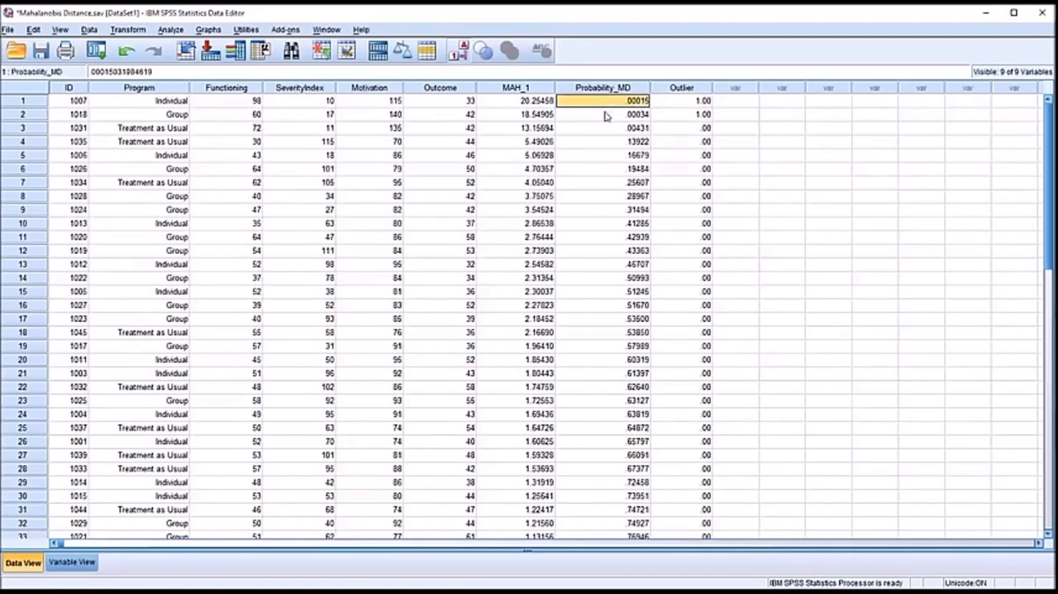
left_click(685, 102)
left_click(678, 116)
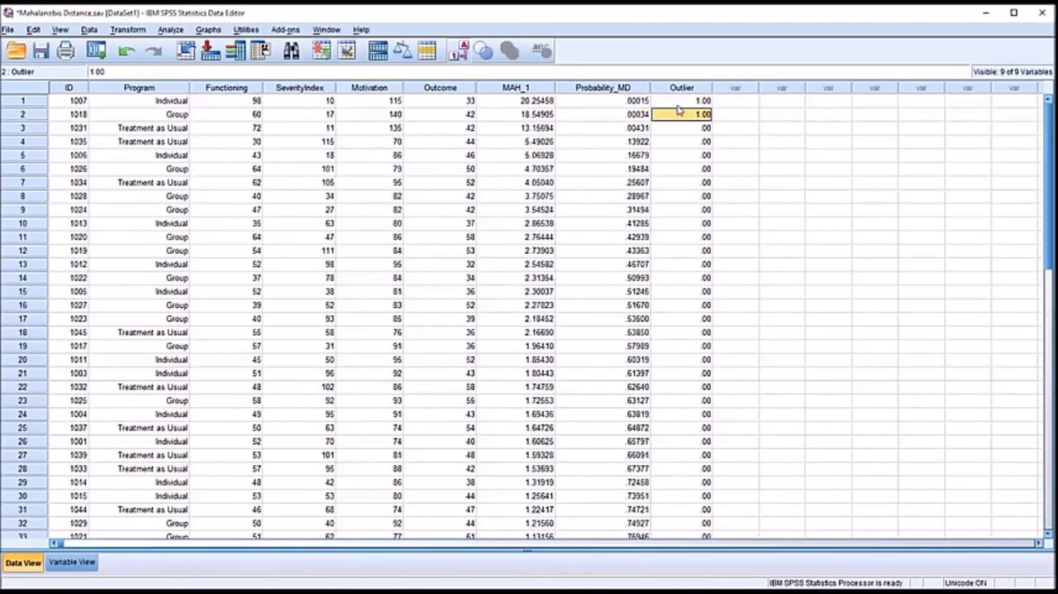
left_click_drag(1050, 171, 1028, 144)
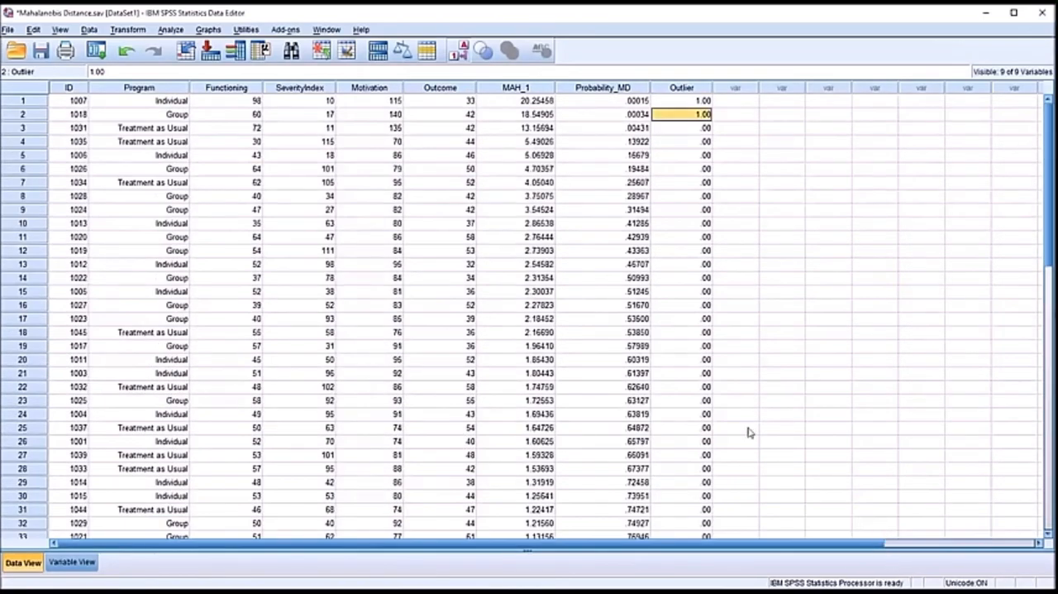
left_click(688, 105)
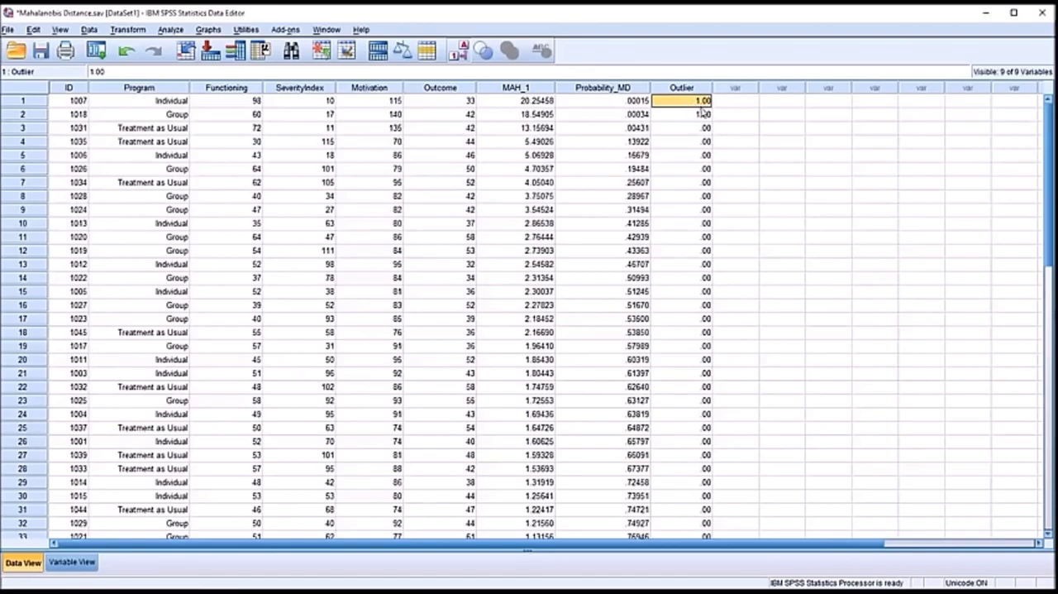
- Set the Outlier variable to 0 decimals in the variable list
left_click(72, 562)
left_click(260, 194)
left_click(275, 197)
left_click(275, 197)
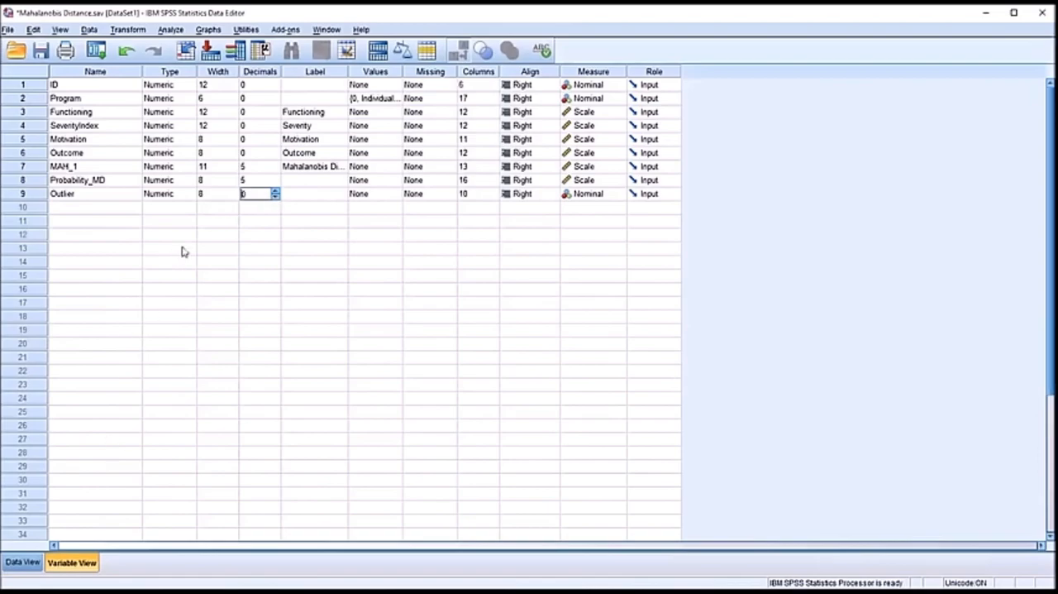